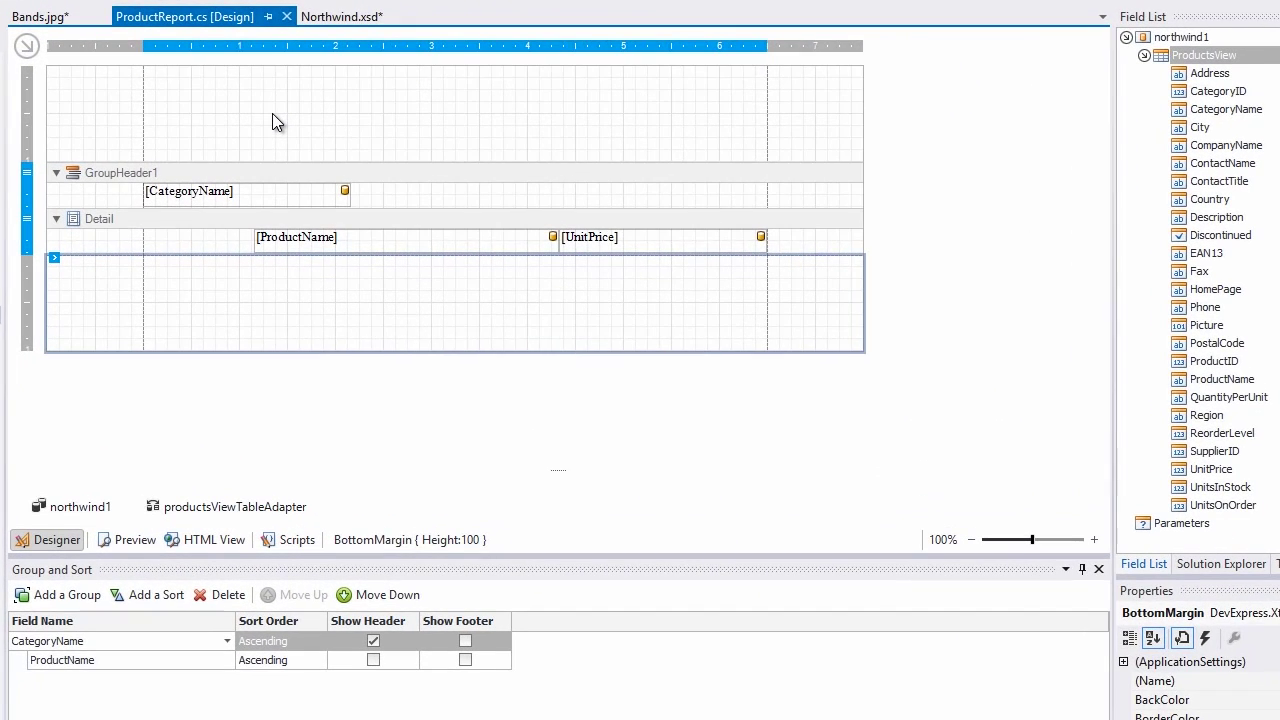
# Step: Show the Report Explorer band tree and collapse the Detail and GroupHeader1 nodes
pyautogui.click(303, 124)
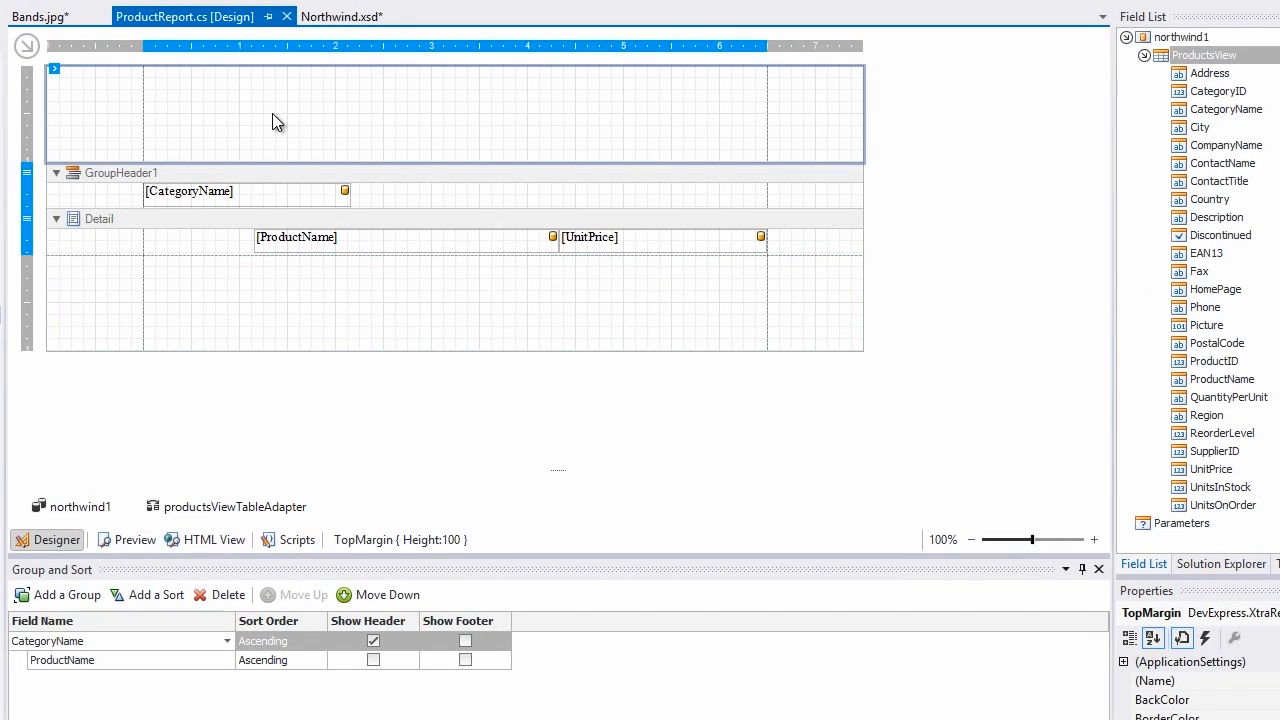
pyautogui.click(296, 327)
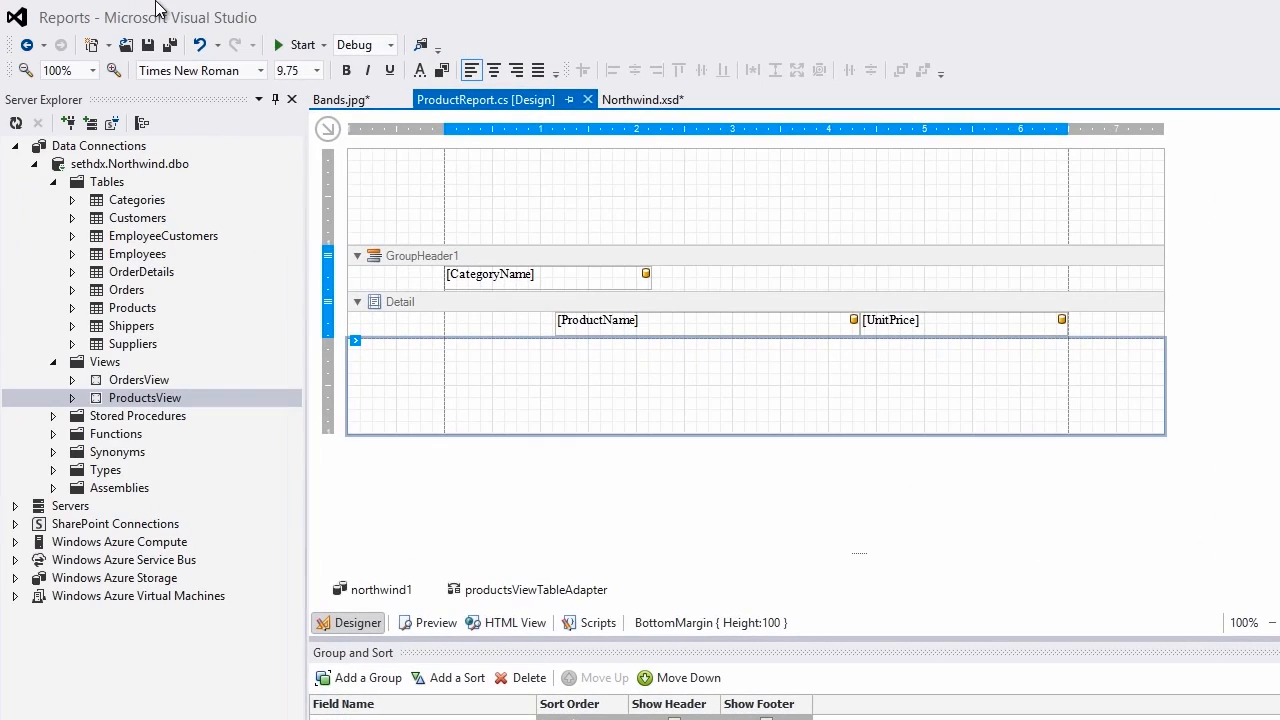
pyautogui.click(162, 24)
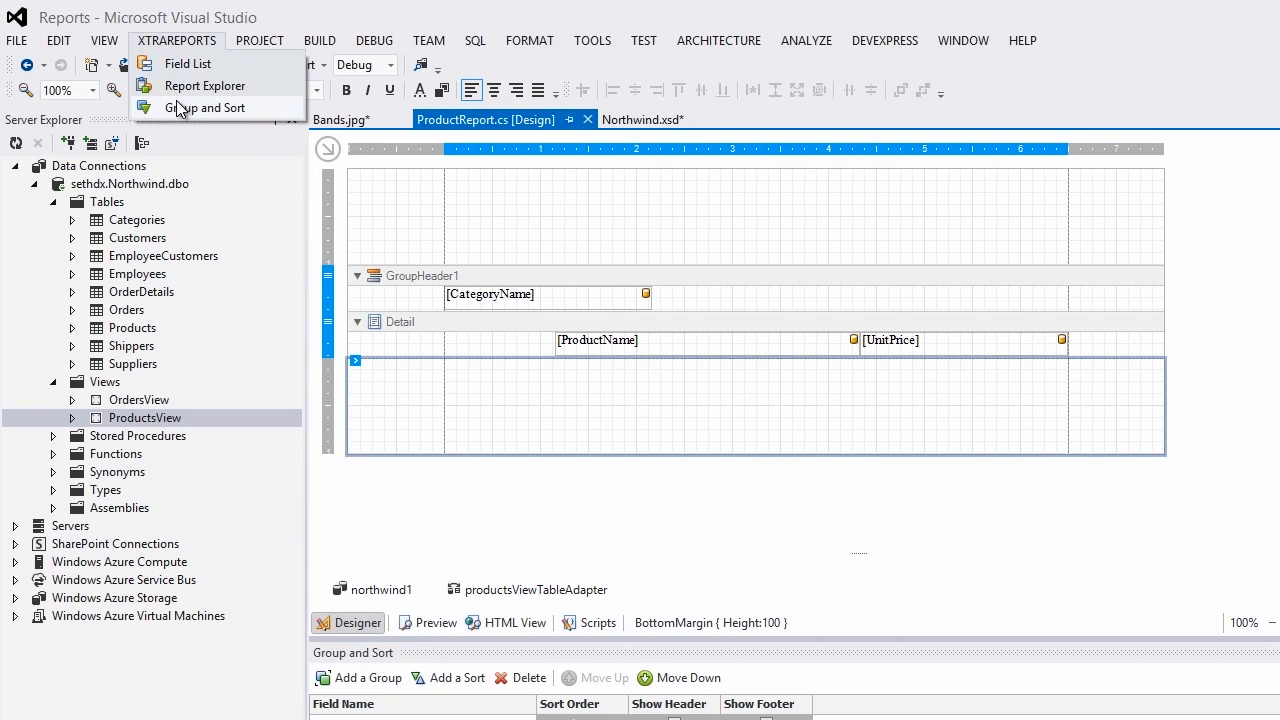
pyautogui.click(204, 86)
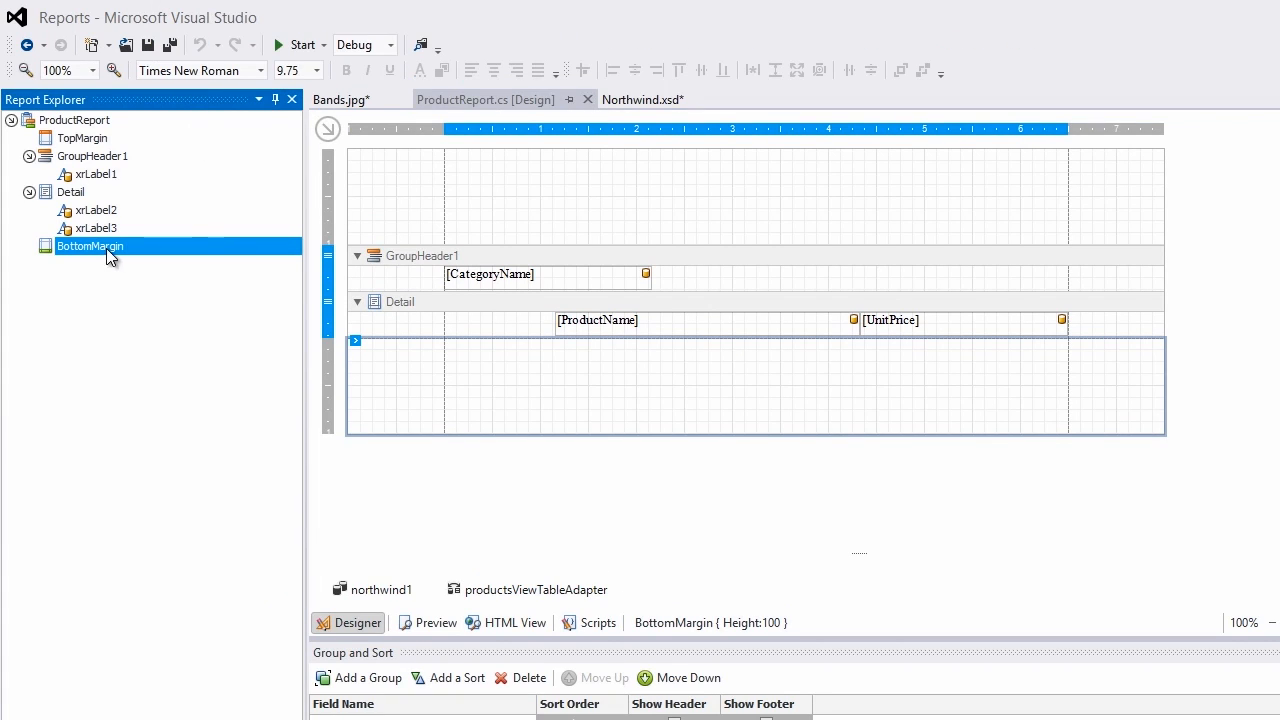
pyautogui.click(30, 192)
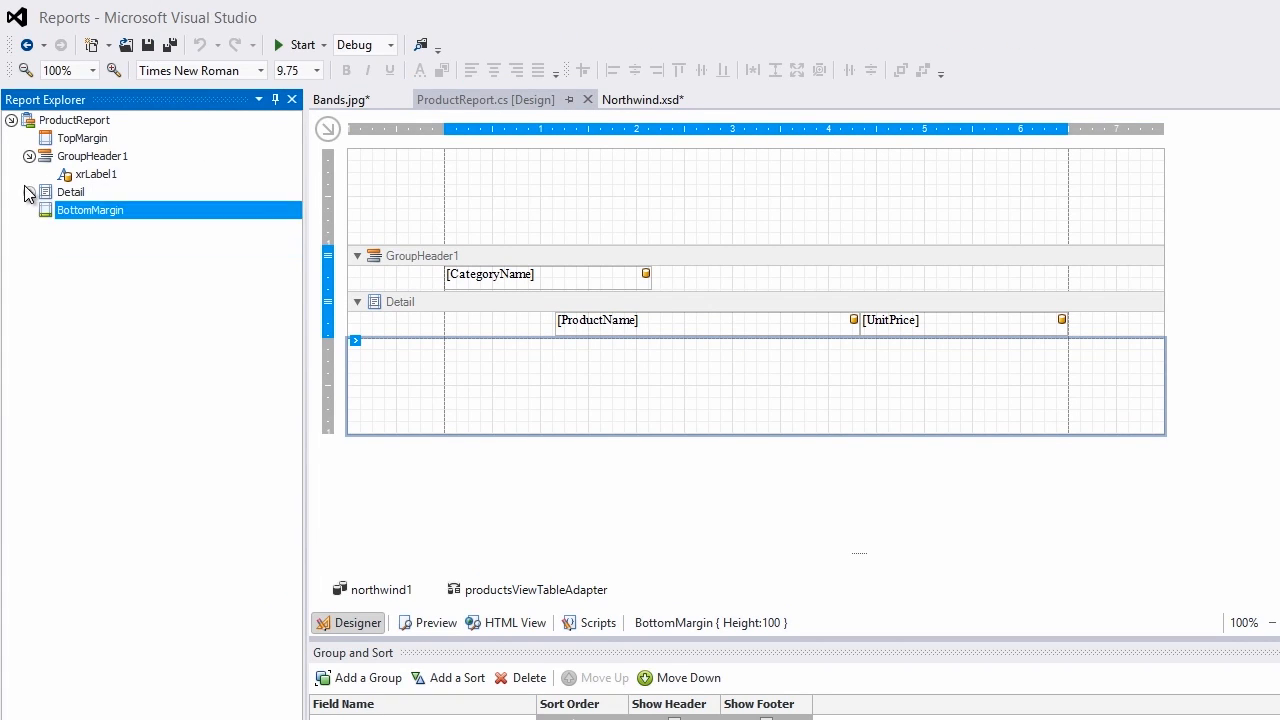
pyautogui.click(30, 156)
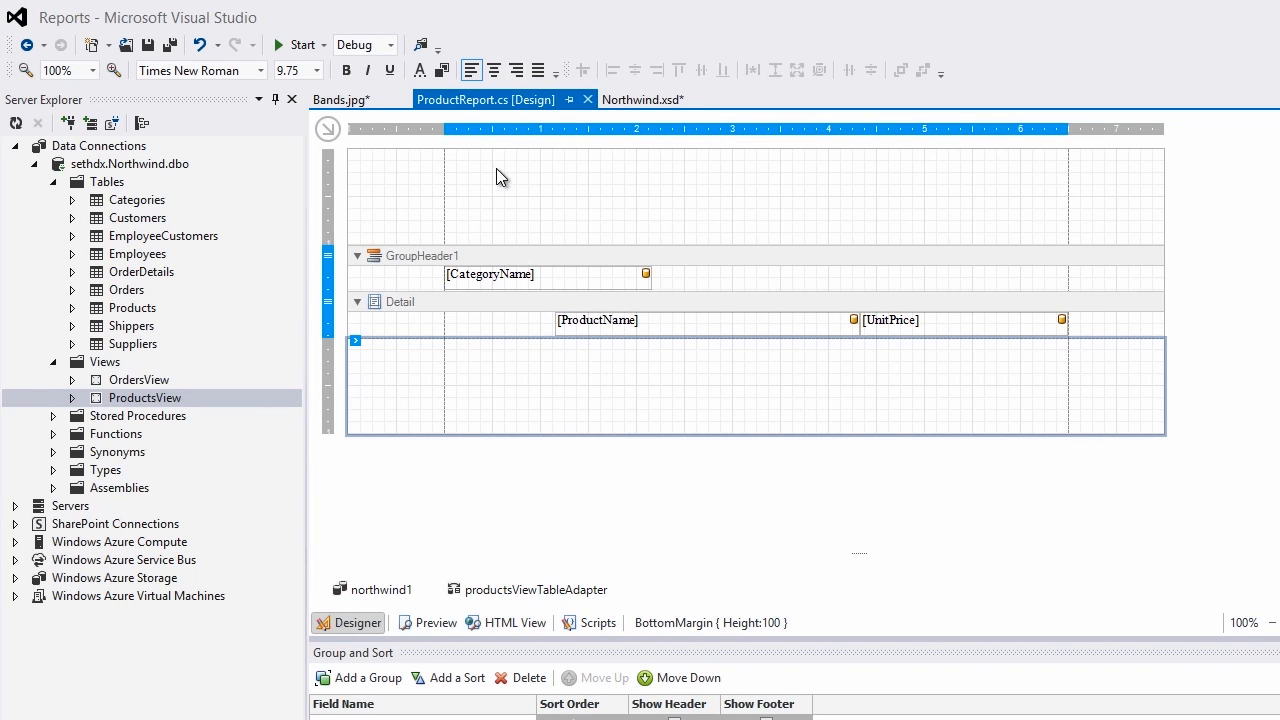
# Step: Insert a ReportHeader band from the top margin and place a new XRLabel in it
pyautogui.rightClick(500, 192)
pyautogui.moveTo(566, 278)
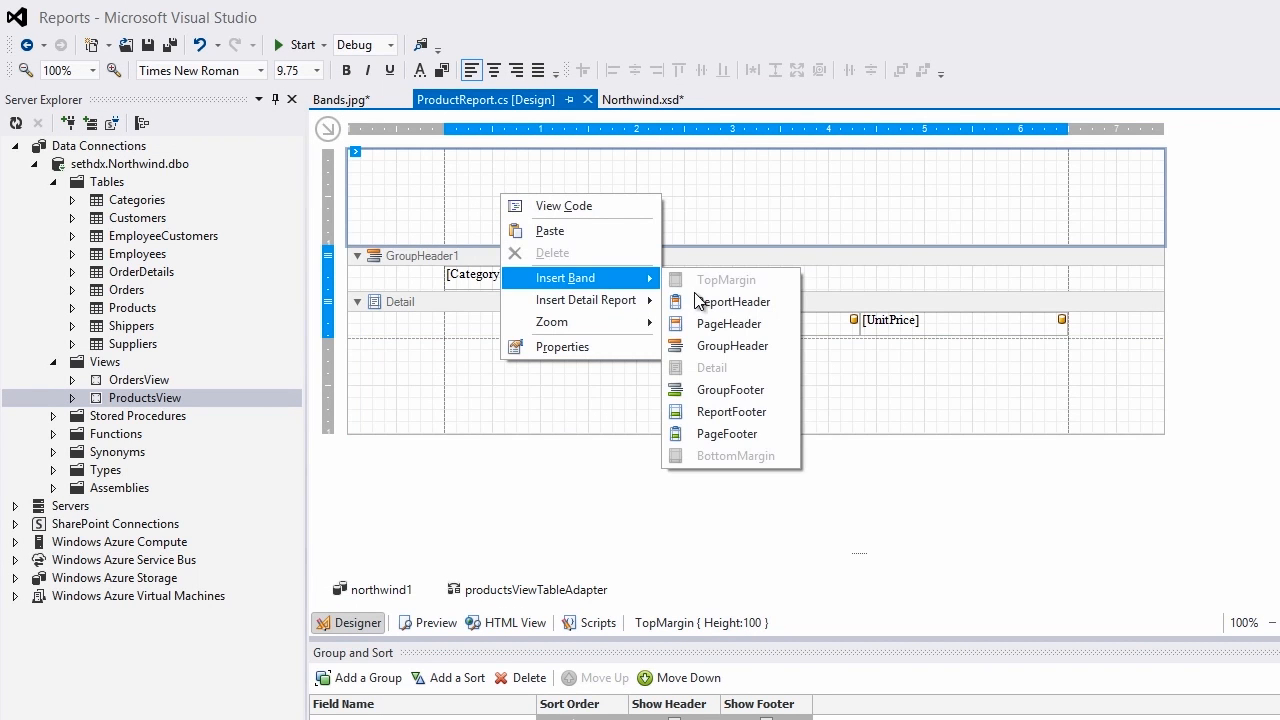
pyautogui.click(713, 300)
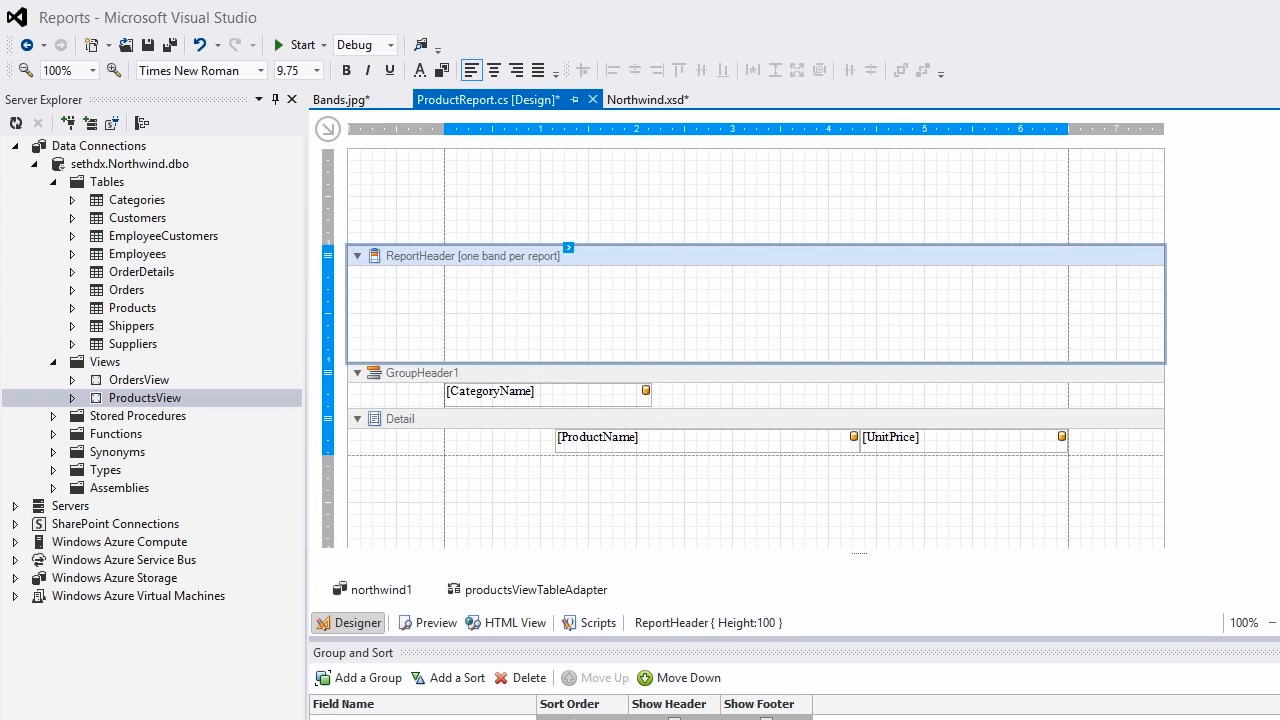
pyautogui.hotkey('ctrl', 'alt', 'x')
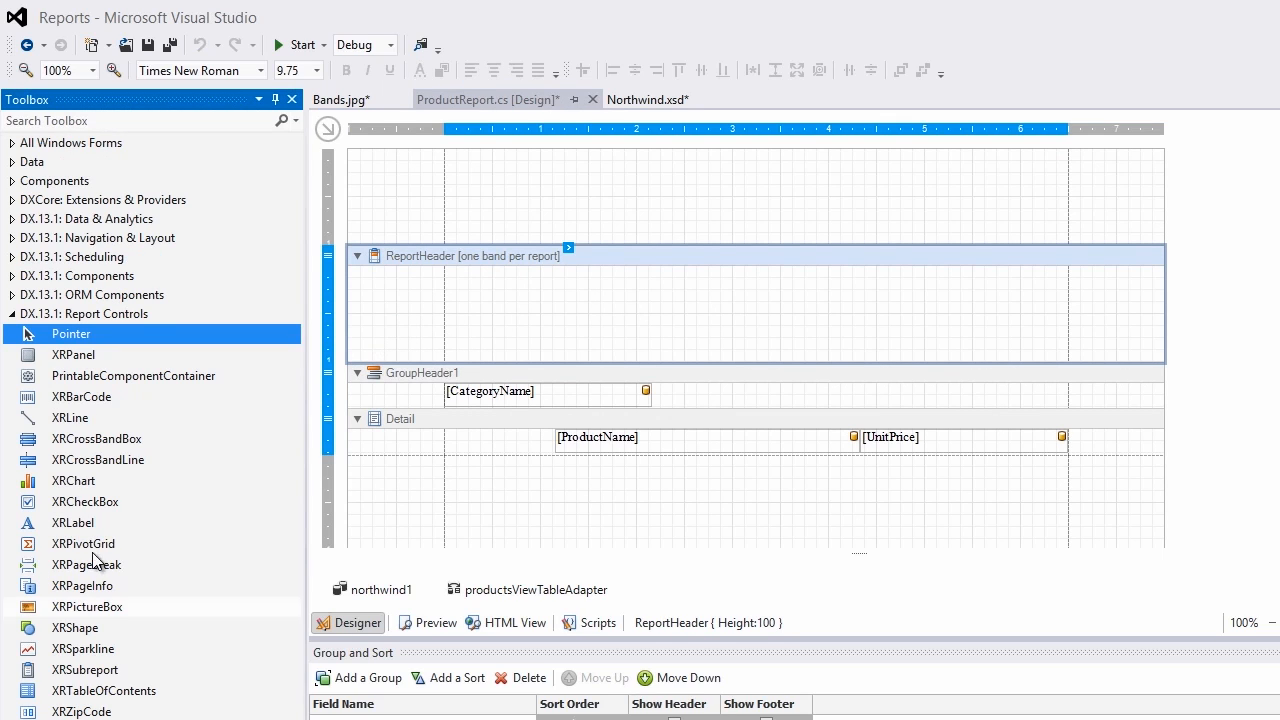
pyautogui.moveTo(73, 522)
pyautogui.mouseDown()
pyautogui.moveTo(488, 290)
pyautogui.moveTo(1068, 294)
pyautogui.mouseUp()
# Step: Set the widened label's text to 'Report Header' and shrink the band to about half height
pyautogui.doubleClick(1019, 287)
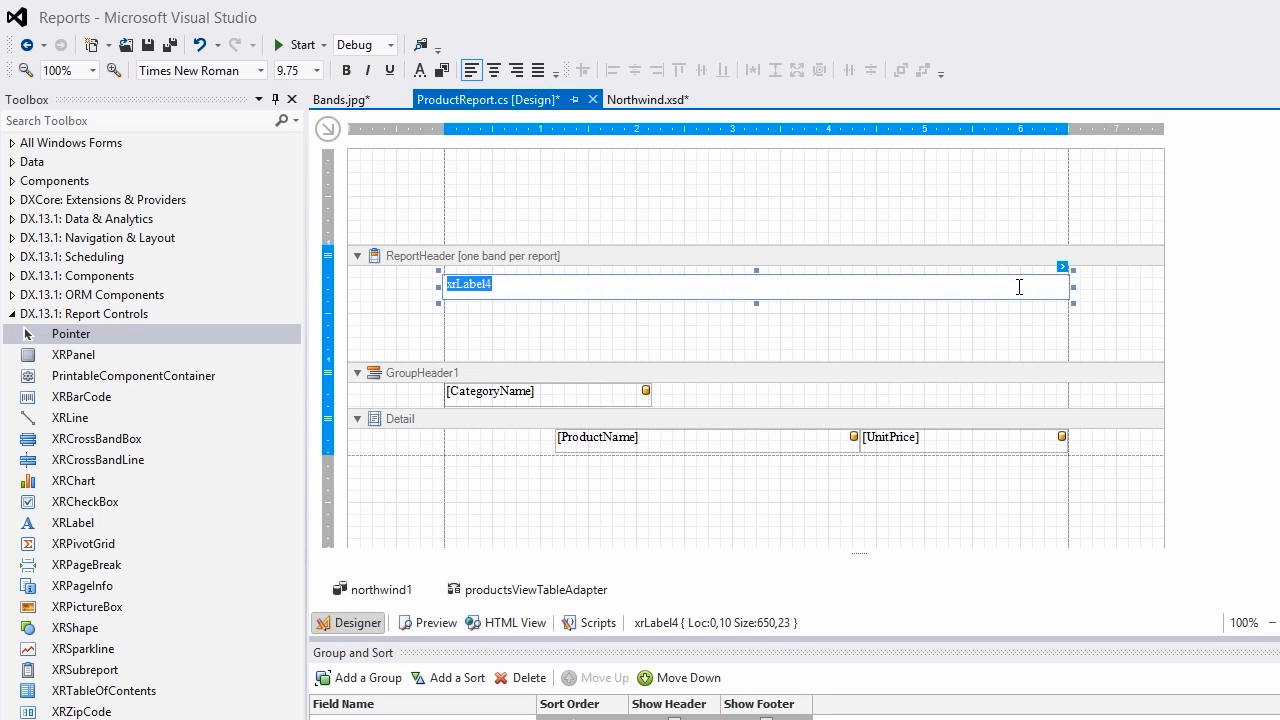
pyautogui.write('Report Header')
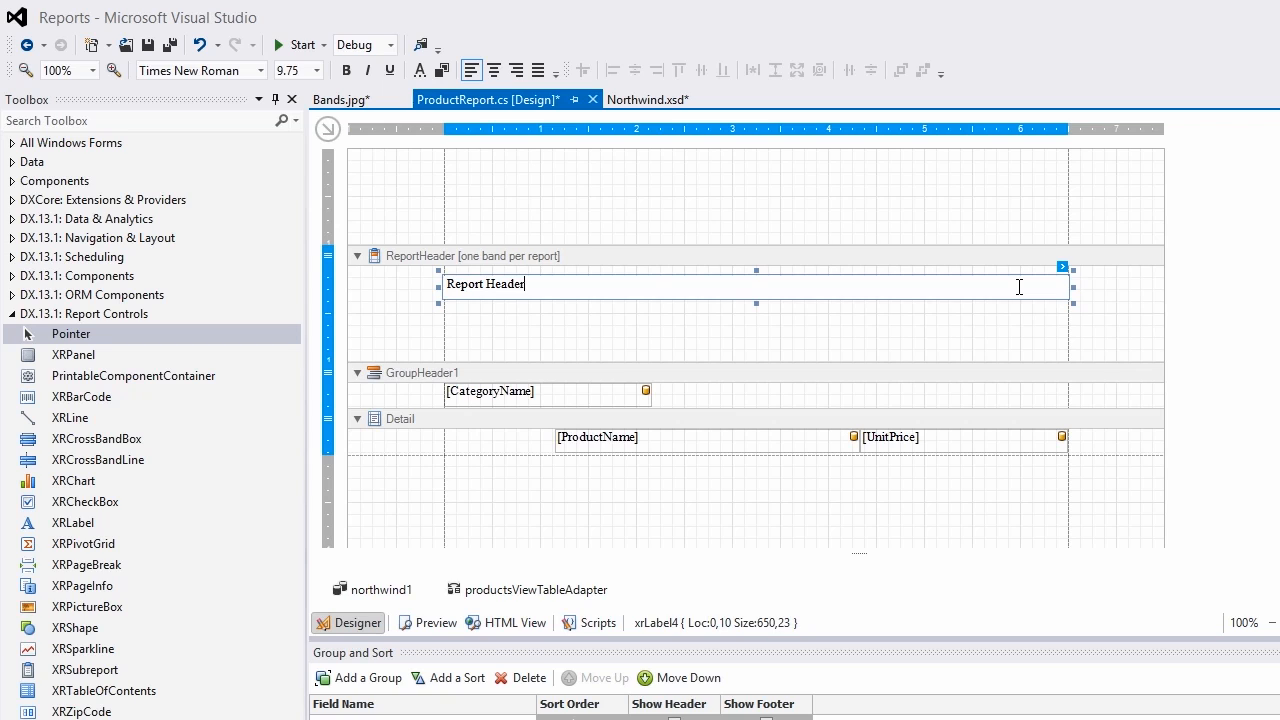
pyautogui.click(982, 340)
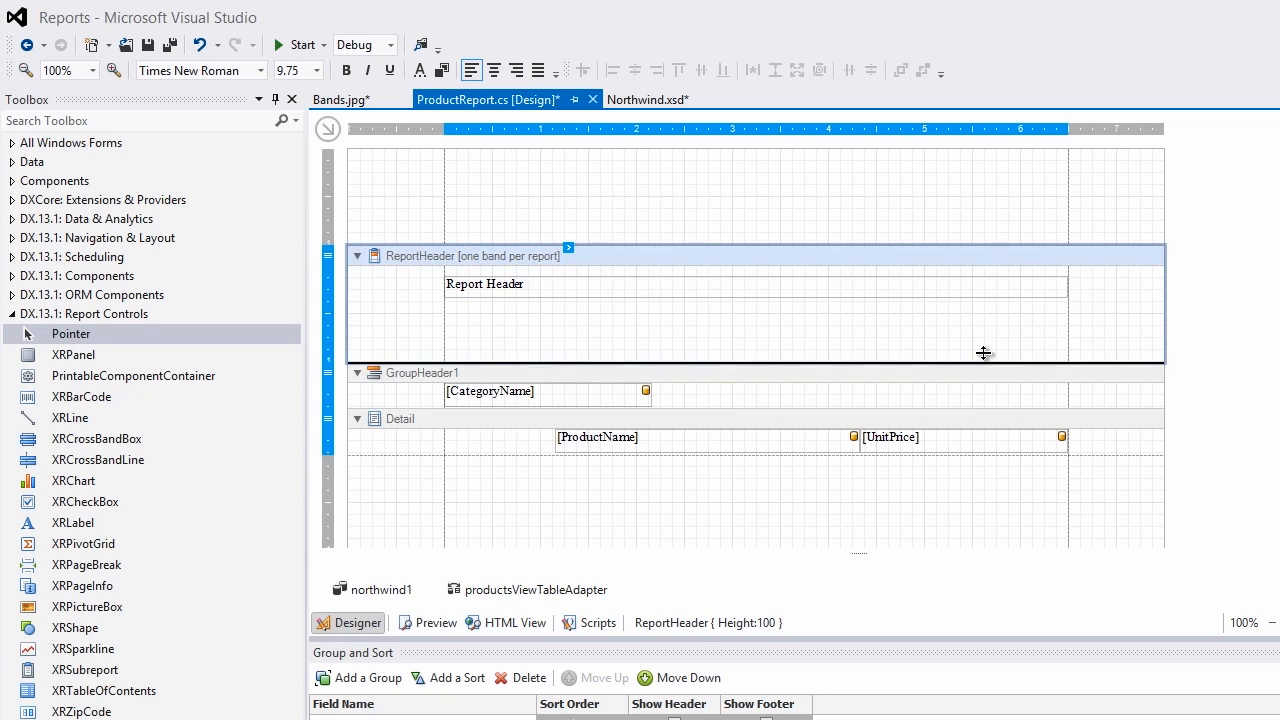
pyautogui.moveTo(981, 362); pyautogui.dragTo(1003, 316)
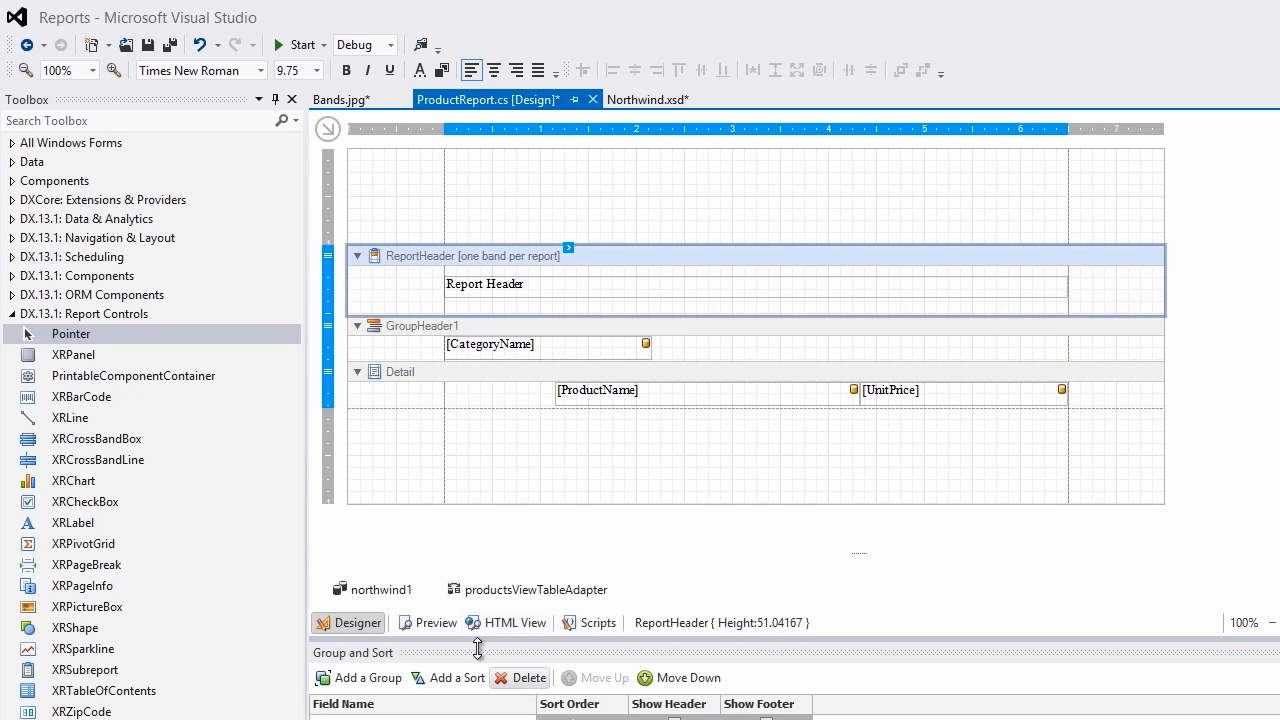
pyautogui.click(428, 622)
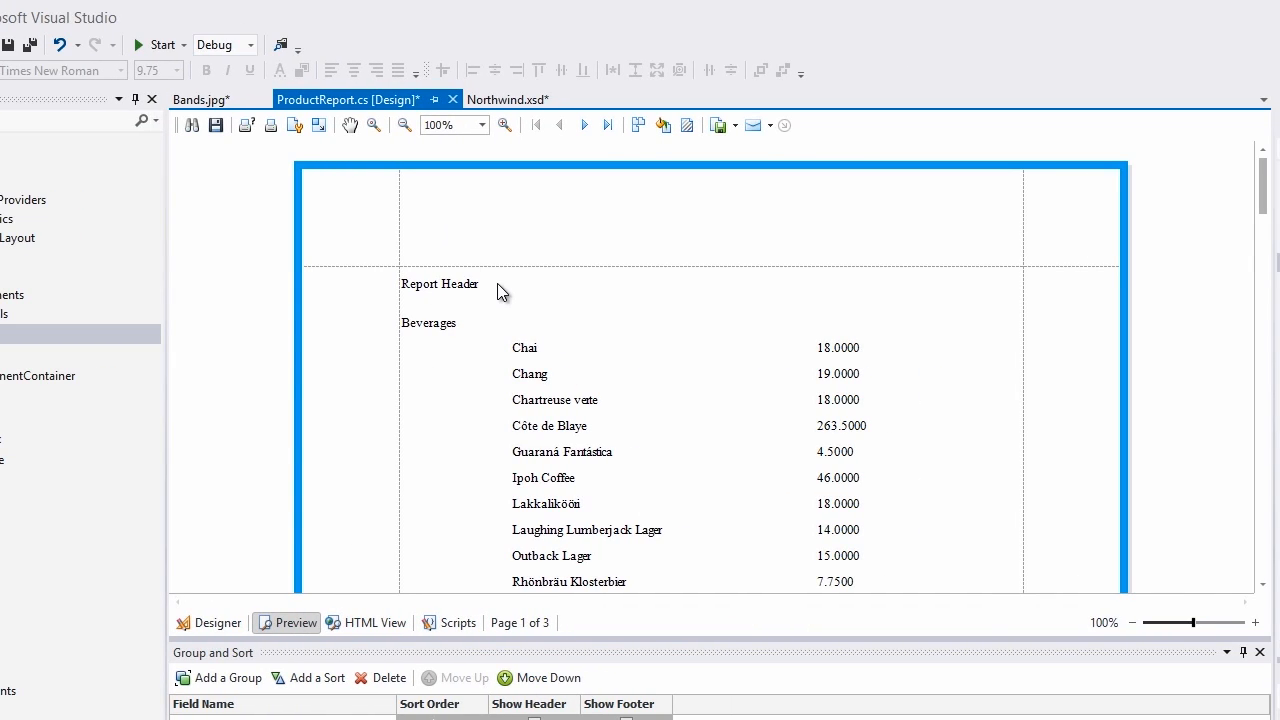
pyautogui.scroll(-3, 497, 285)
pyautogui.scroll(-3, 497, 289)
pyautogui.scroll(-2, 497, 289)
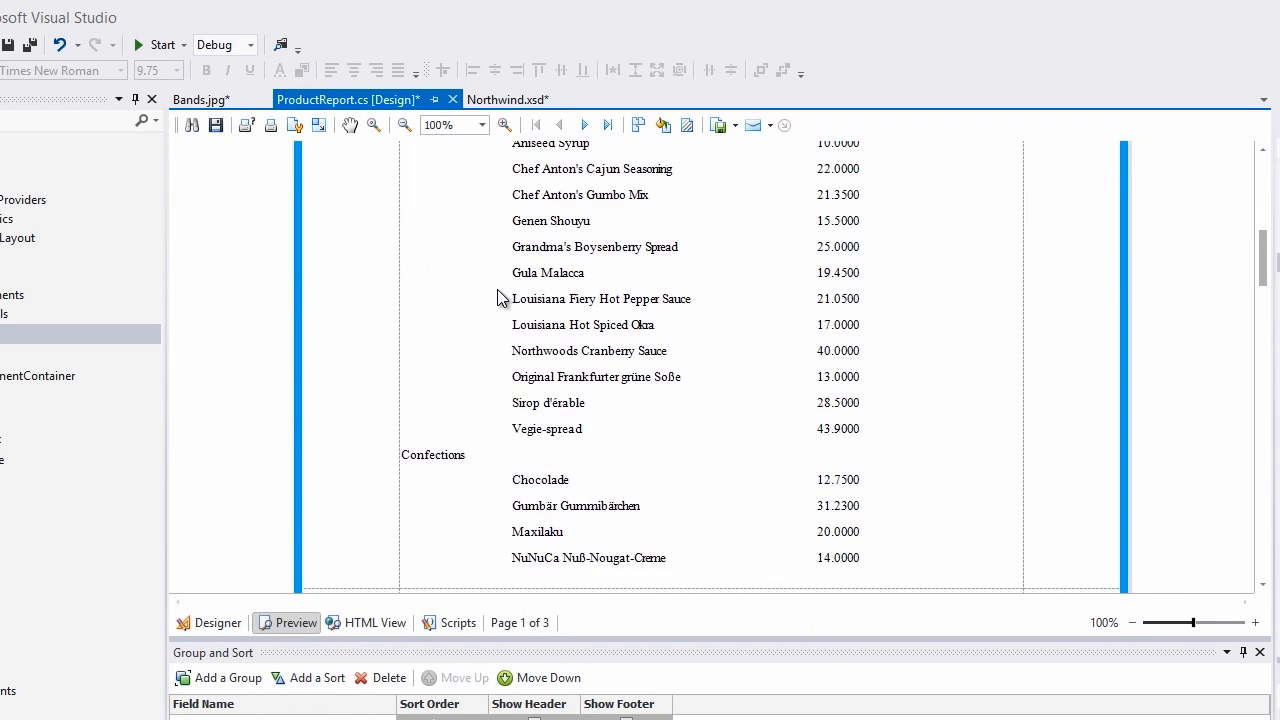
pyautogui.scroll(-4, 497, 289)
pyautogui.scroll(-3, 497, 289)
pyautogui.scroll(-1, 497, 289)
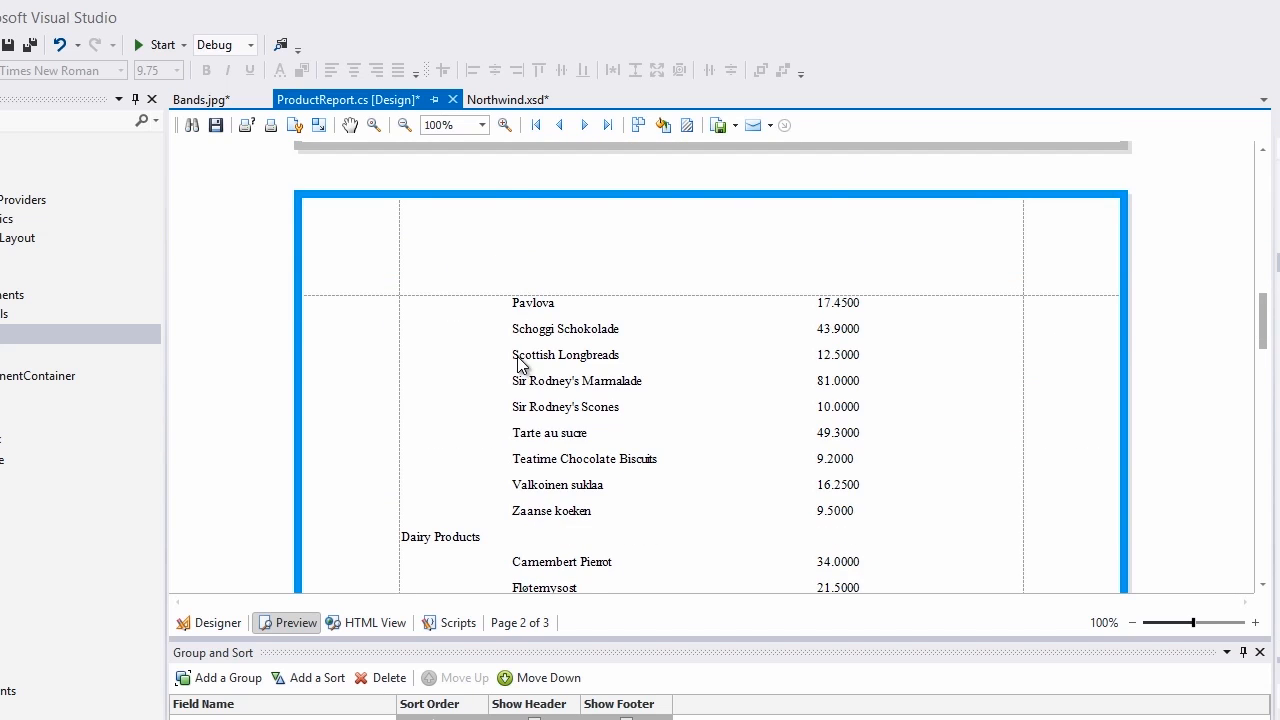
pyautogui.scroll(-3, 520, 362)
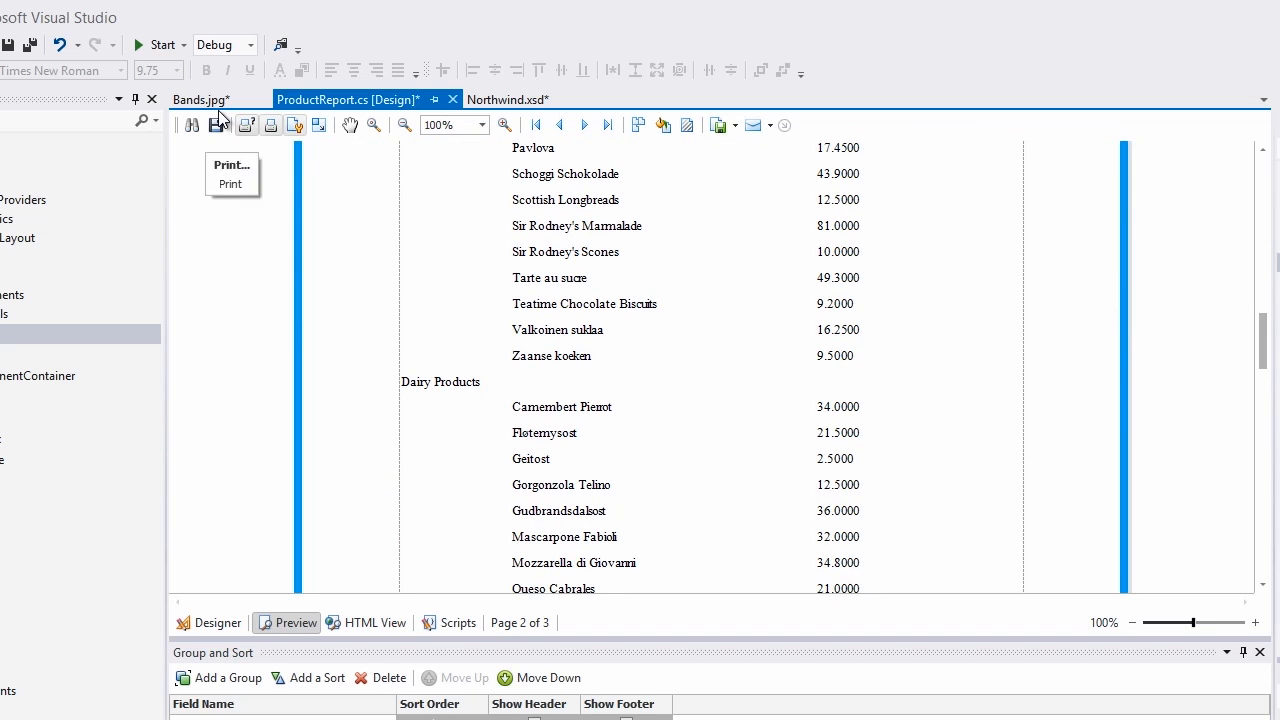
pyautogui.click(208, 622)
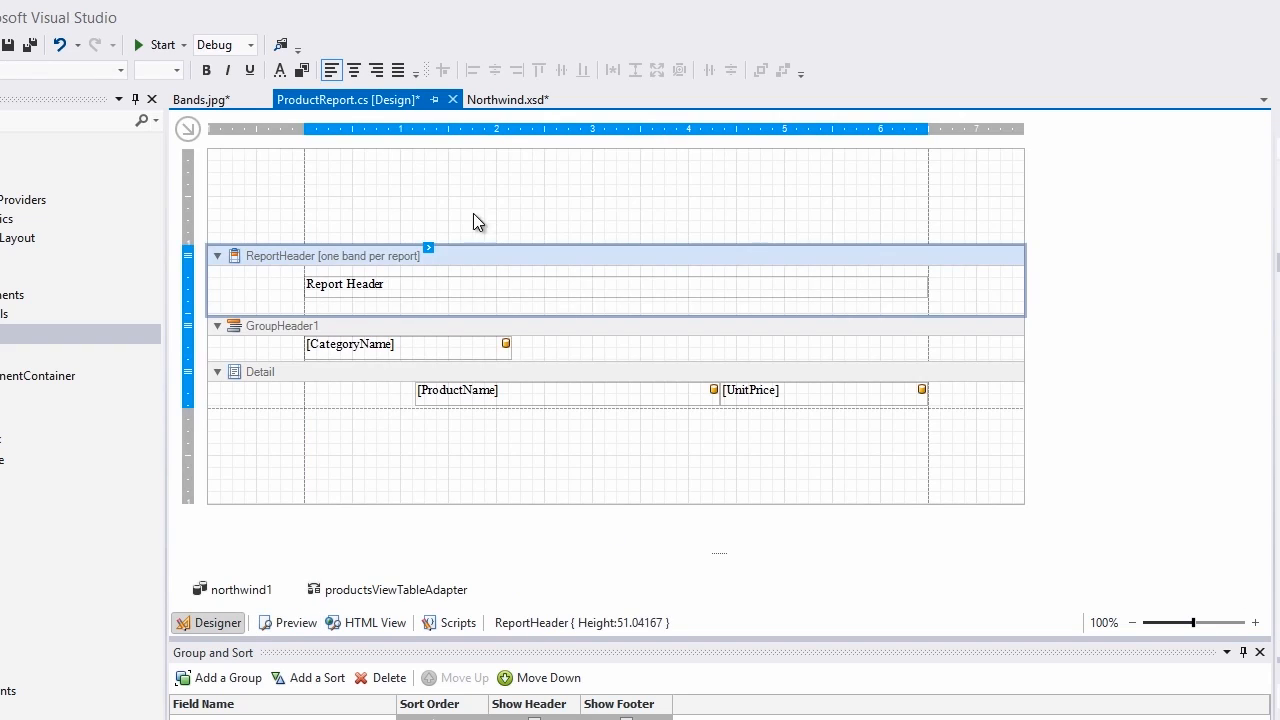
# Step: Insert a PageHeader band and paste a copy of the Report Header label into it
pyautogui.rightClick(500, 195)
pyautogui.moveTo(578, 277)
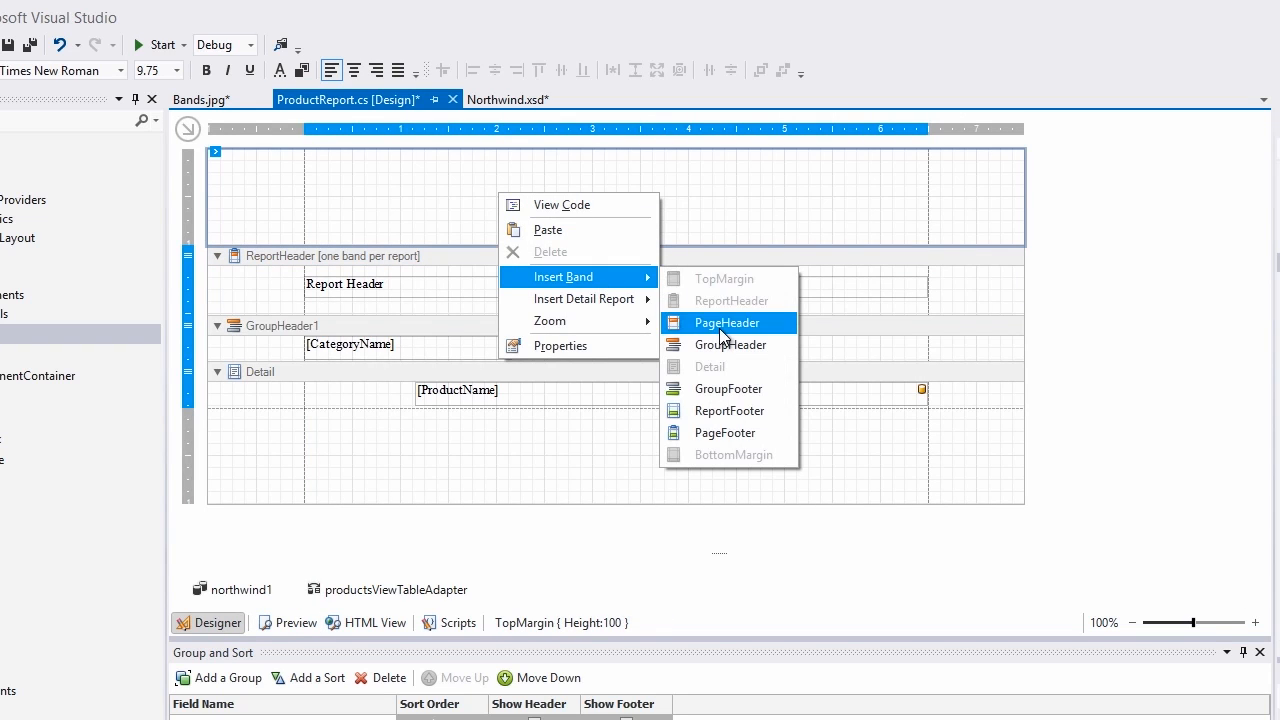
pyautogui.click(735, 320)
pyautogui.click(374, 288)
pyautogui.hotkey('ctrl', 'c')
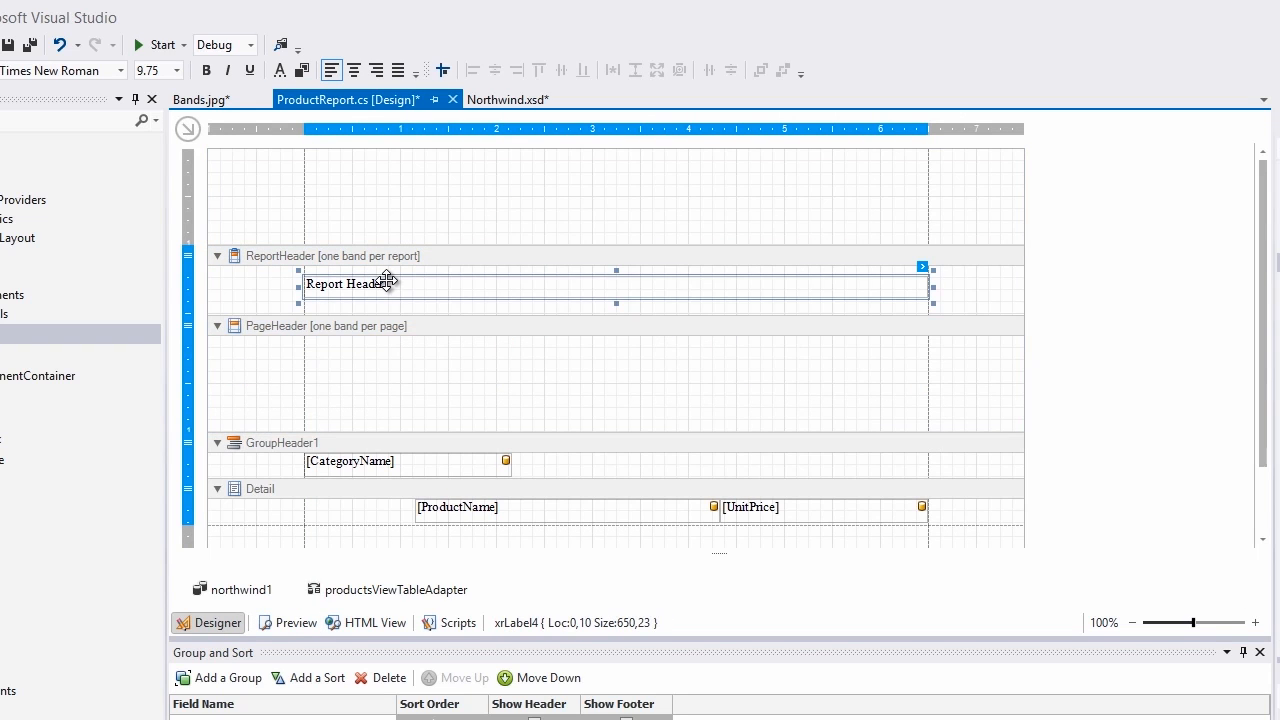
pyautogui.click(387, 375)
pyautogui.hotkey('ctrl', 'v')
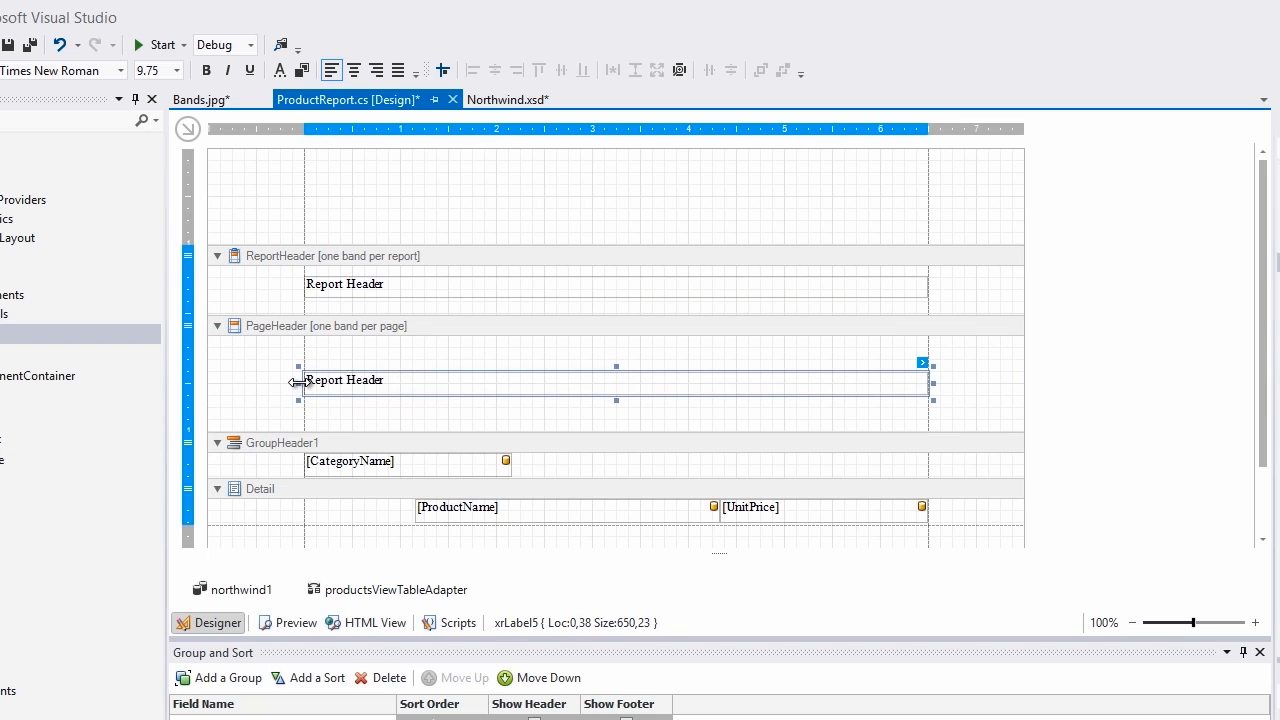
# Step: Indent the copy, rename it 'Page Header', move it to the band's top and shorten the band
pyautogui.moveTo(298, 383); pyautogui.dragTo(362, 383)
pyautogui.doubleClick(378, 381)
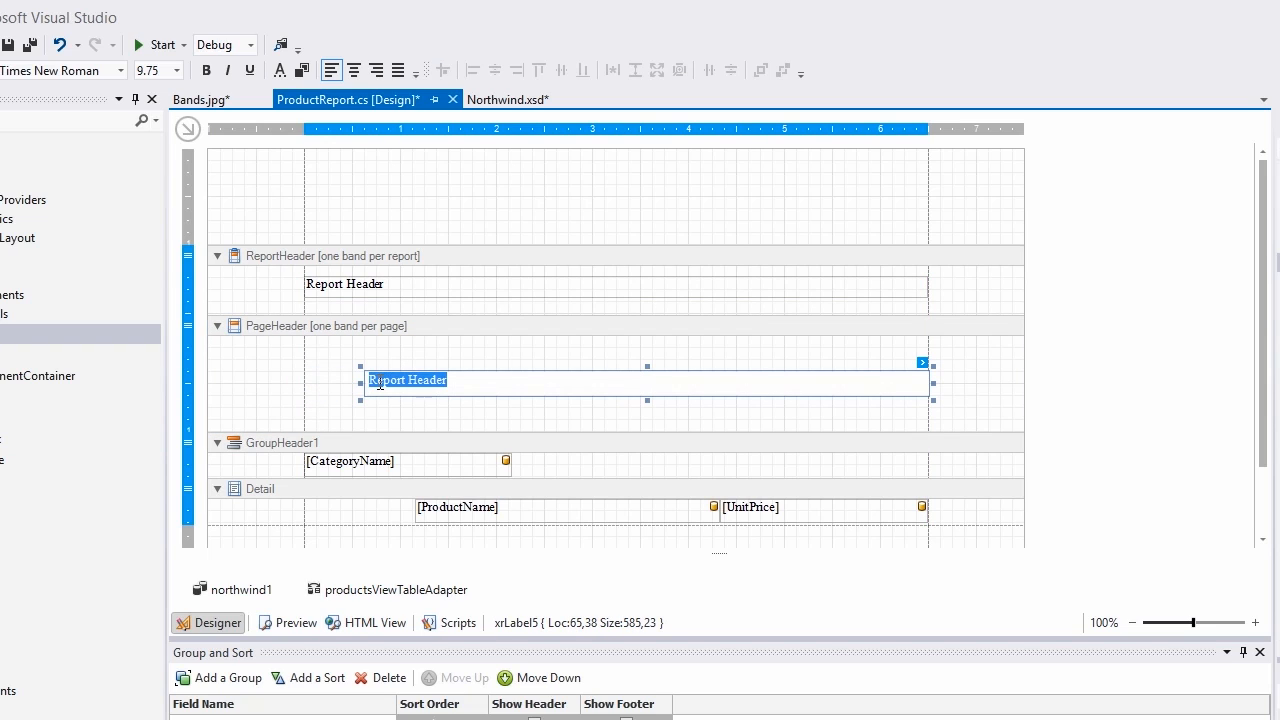
pyautogui.write('Page Header')
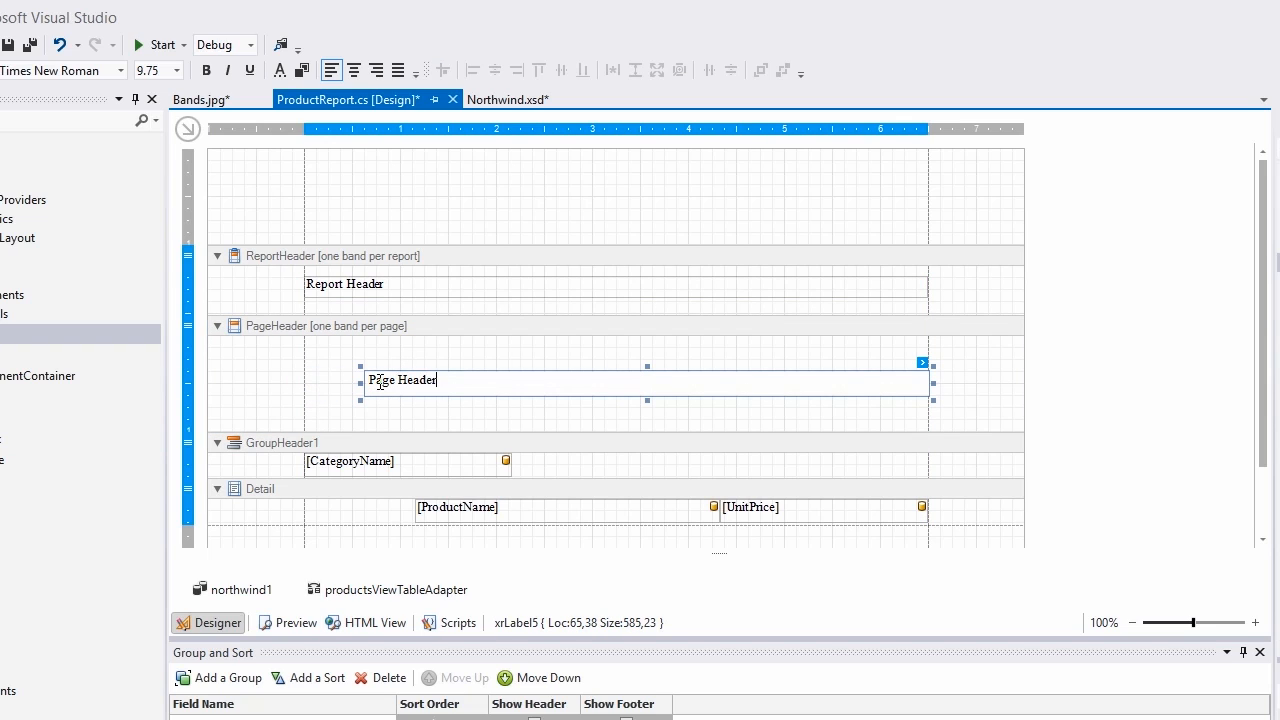
pyautogui.click(556, 361)
pyautogui.moveTo(553, 380); pyautogui.dragTo(553, 350)
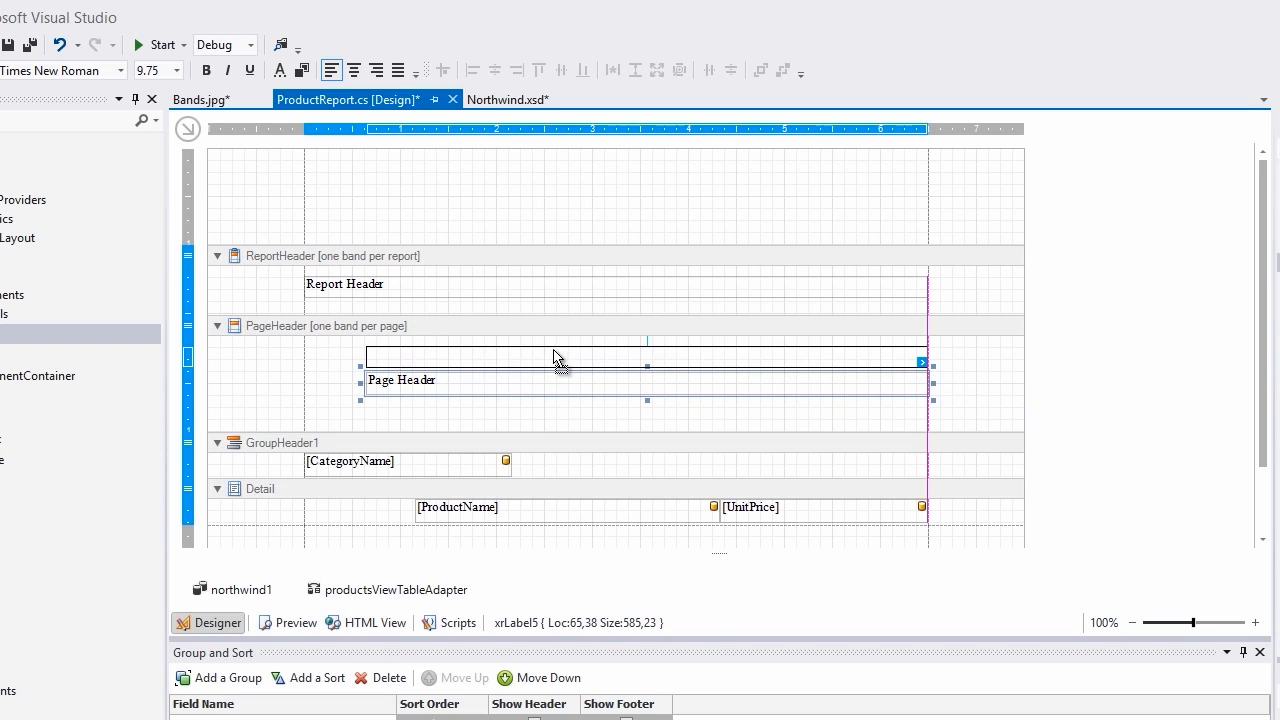
pyautogui.moveTo(525, 441); pyautogui.dragTo(567, 377)
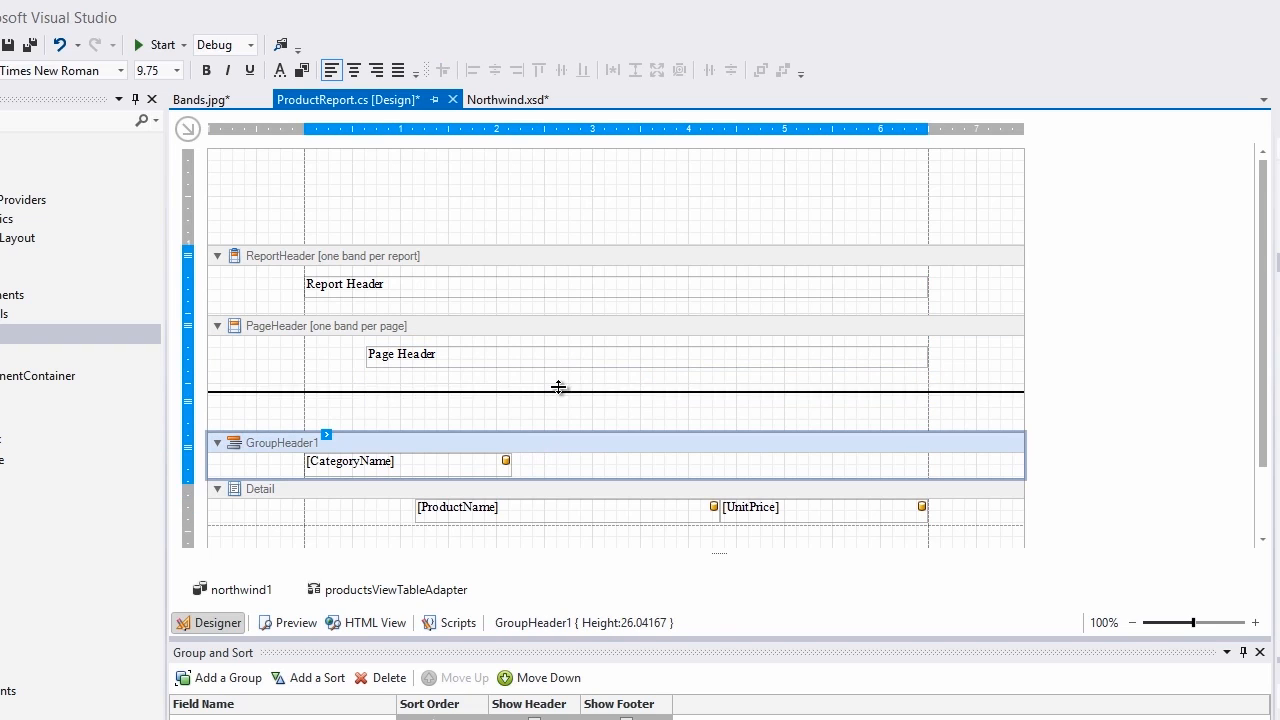
# Step: Show the rendered preview and close the Group and Sort panel
pyautogui.click(290, 622)
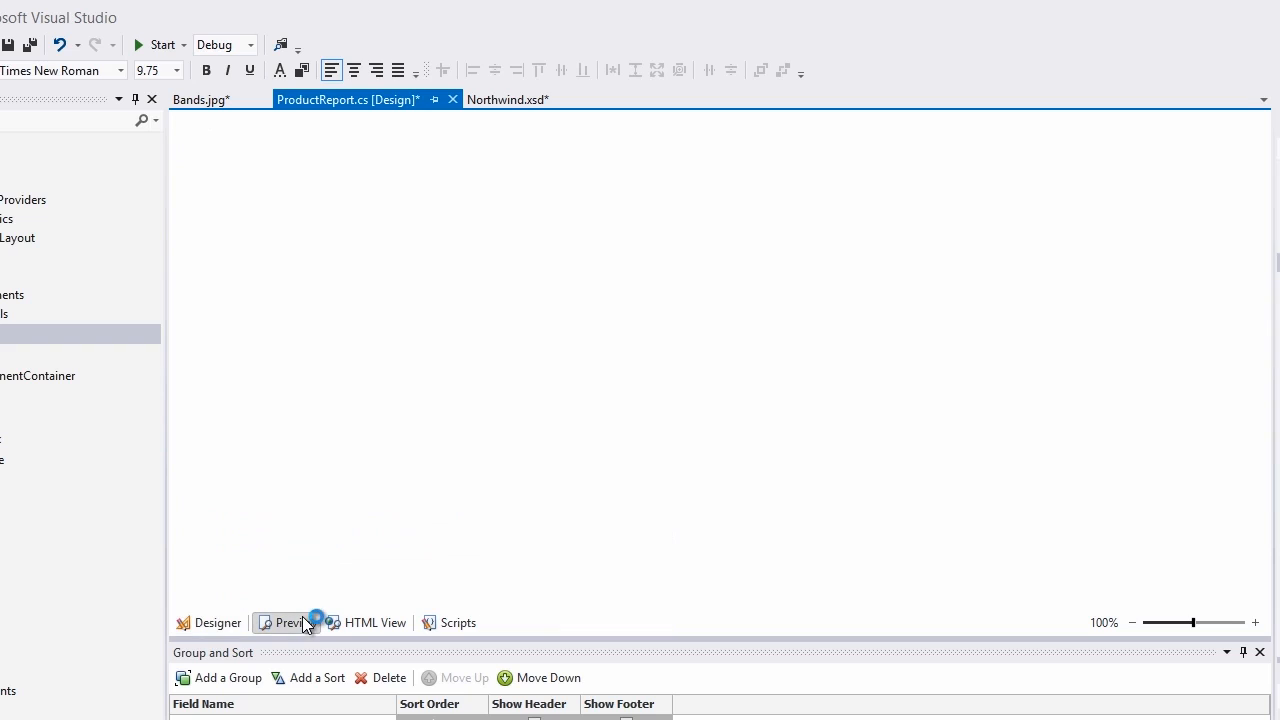
pyautogui.click(1260, 652)
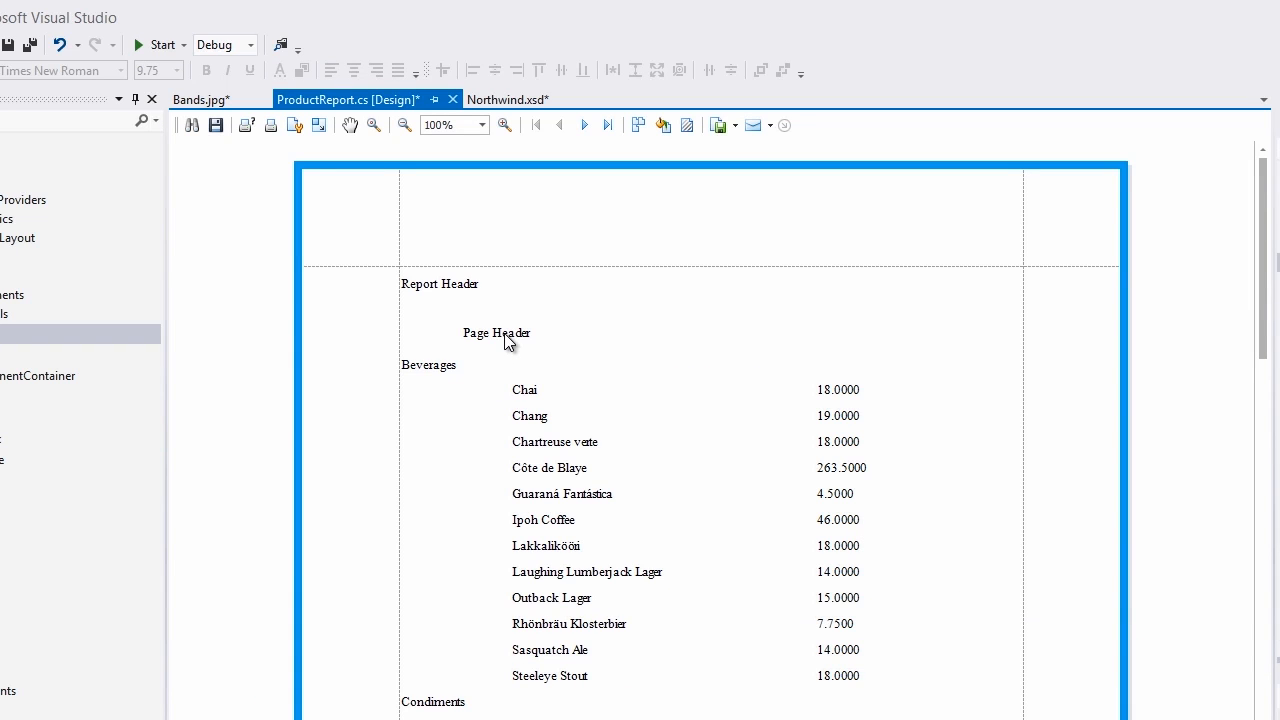
pyautogui.scroll(-5, 505, 345)
pyautogui.scroll(-5, 512, 366)
pyautogui.scroll(-5, 512, 366)
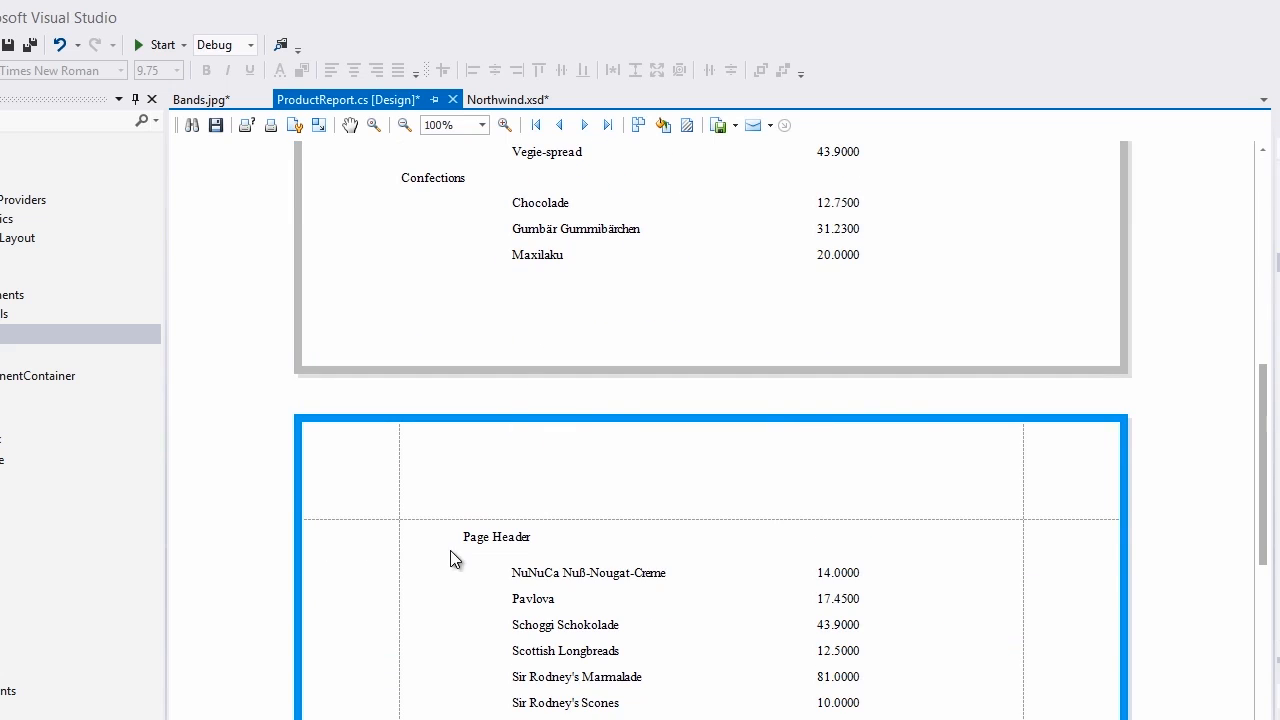
pyautogui.scroll(-5, 551, 551)
pyautogui.scroll(-5, 551, 551)
pyautogui.scroll(-5, 551, 551)
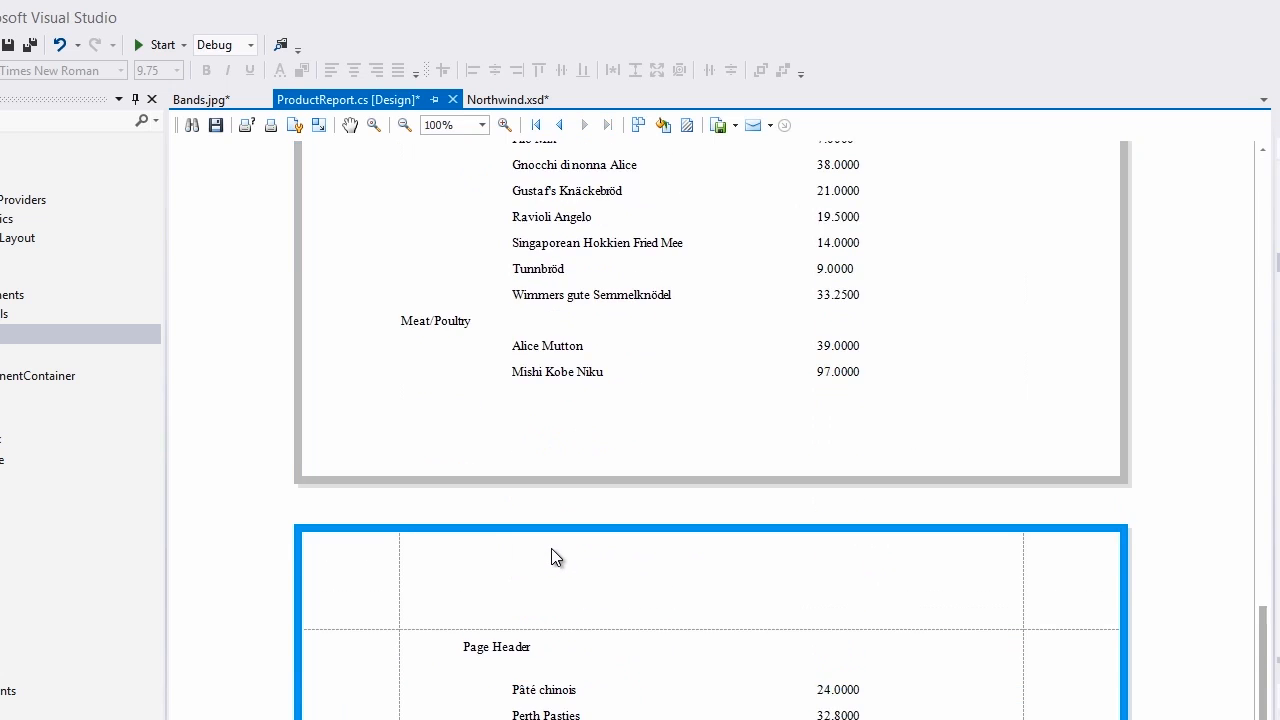
pyautogui.scroll(-3, 551, 548)
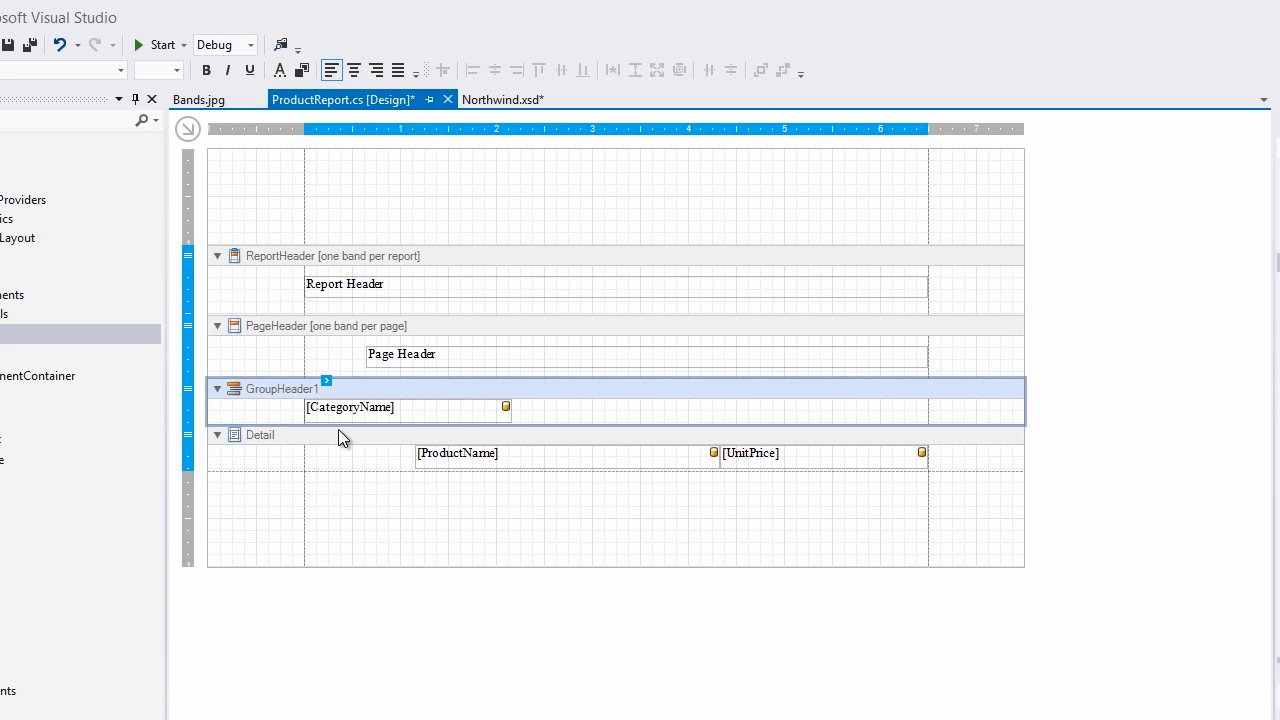
pyautogui.click(338, 434)
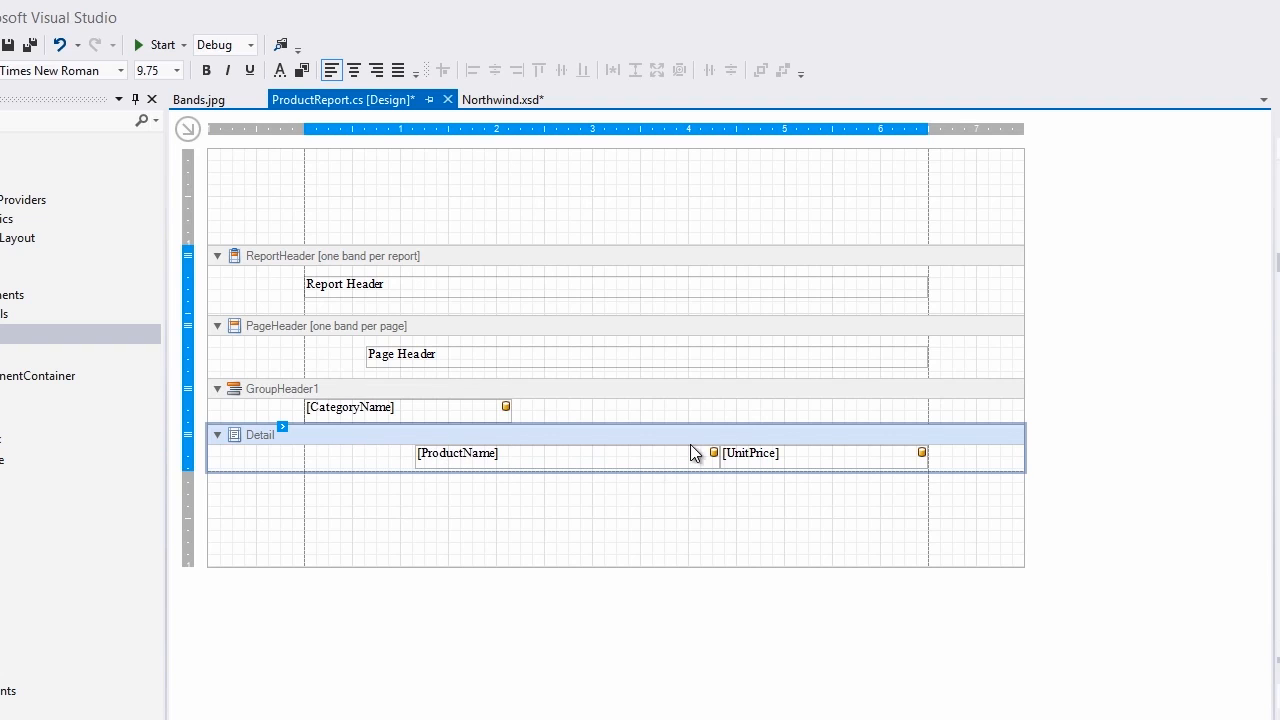
pyautogui.press('F5')
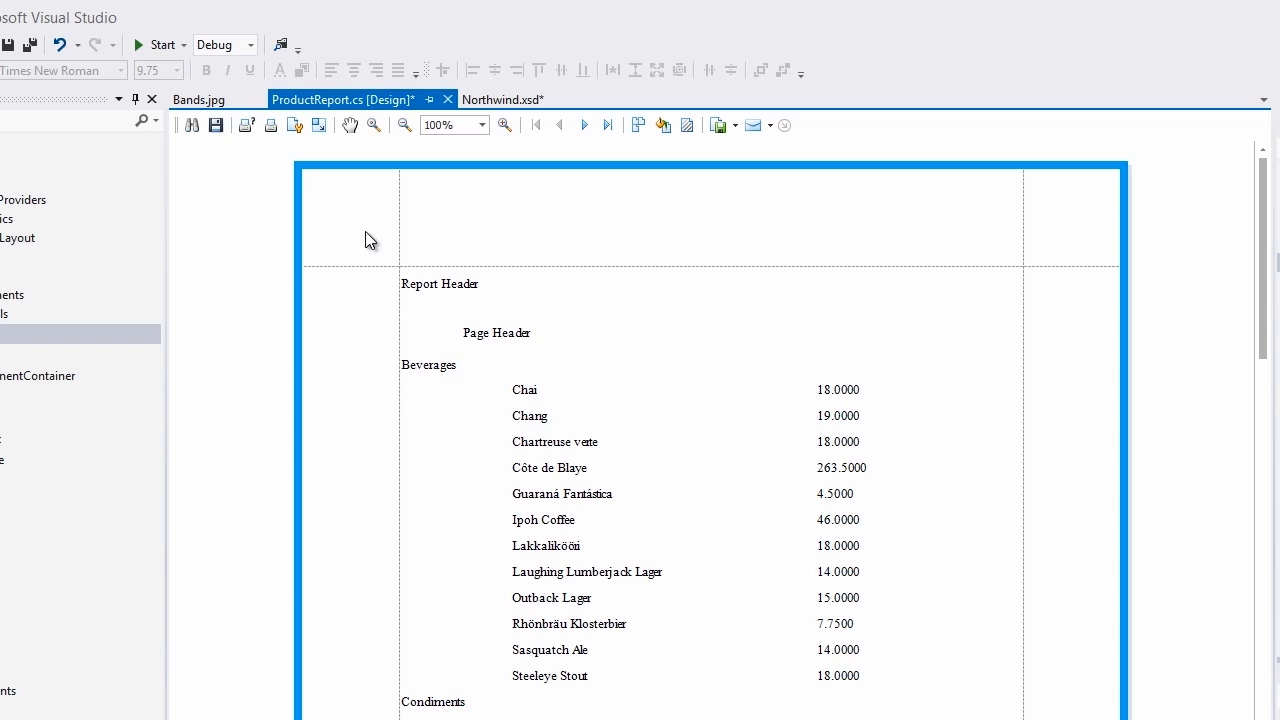
# Step: Copy the group header's [CategoryName] label into the Detail band at the row's left edge
pyautogui.click(486, 100)
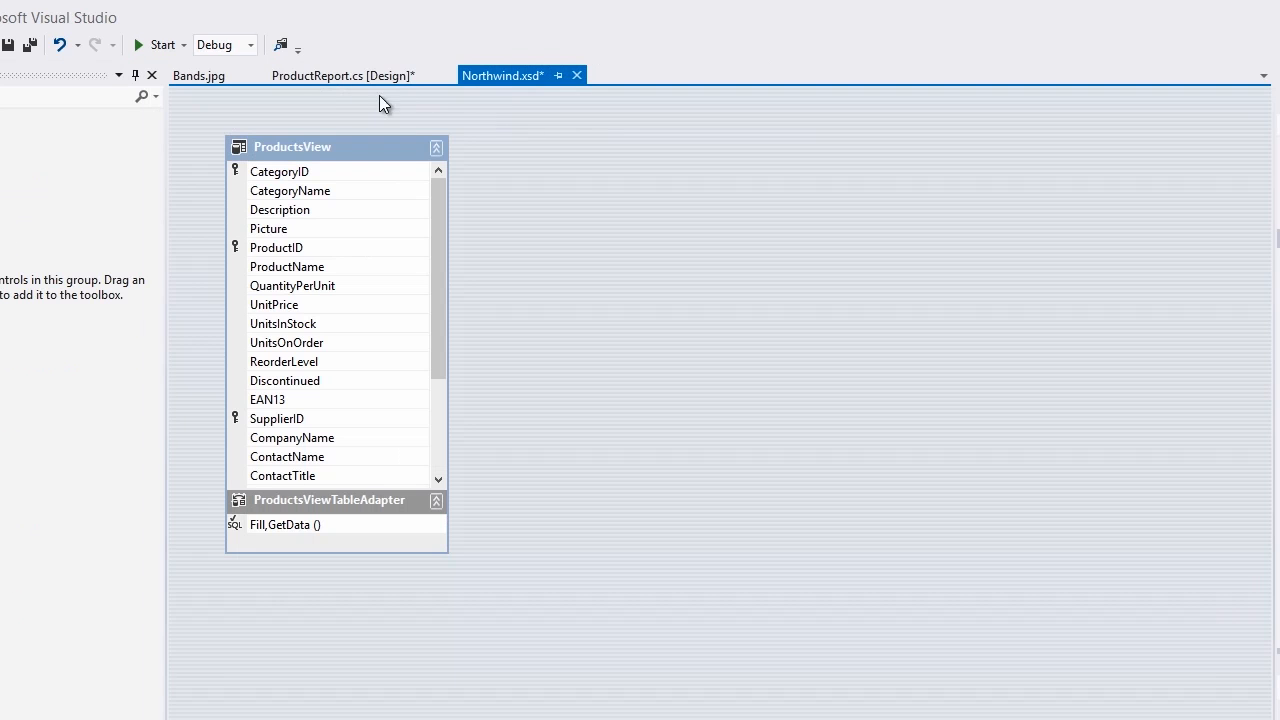
pyautogui.click(302, 74)
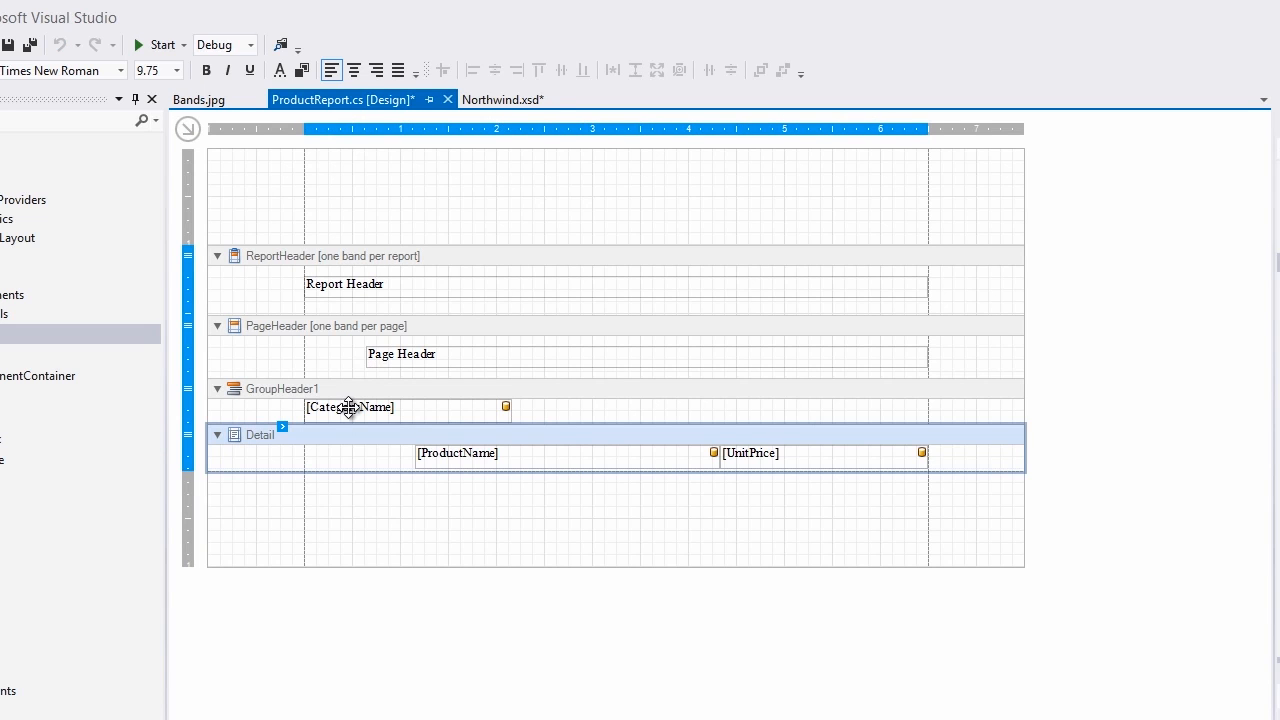
pyautogui.click(349, 407)
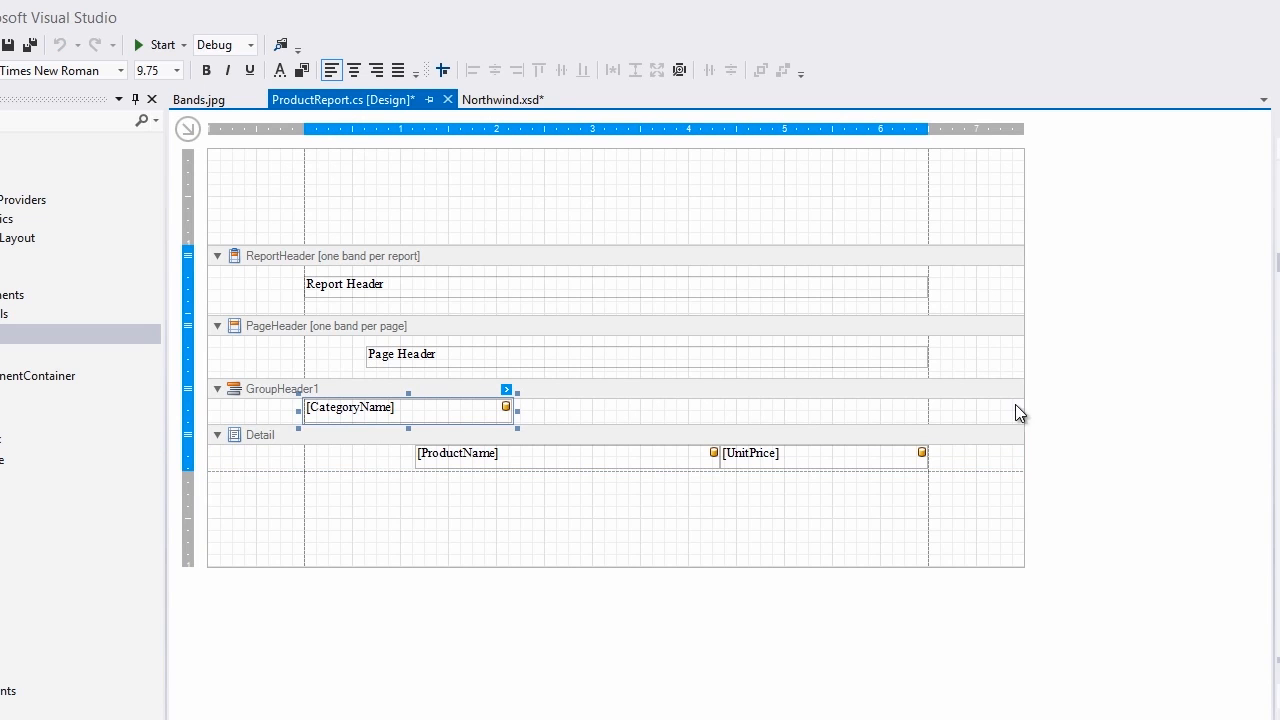
pyautogui.hotkey('ctrl', 'c')
pyautogui.click(395, 464)
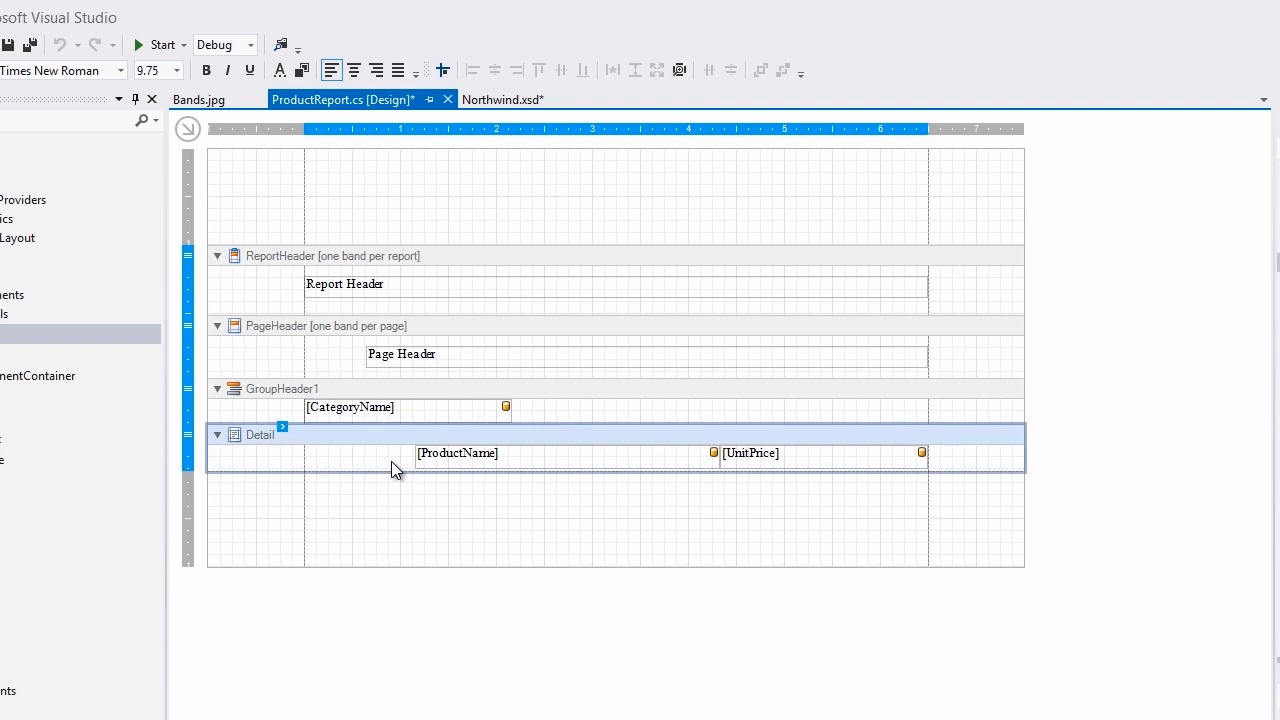
pyautogui.hotkey('ctrl', 'v')
pyautogui.moveTo(600, 460); pyautogui.dragTo(400, 462)
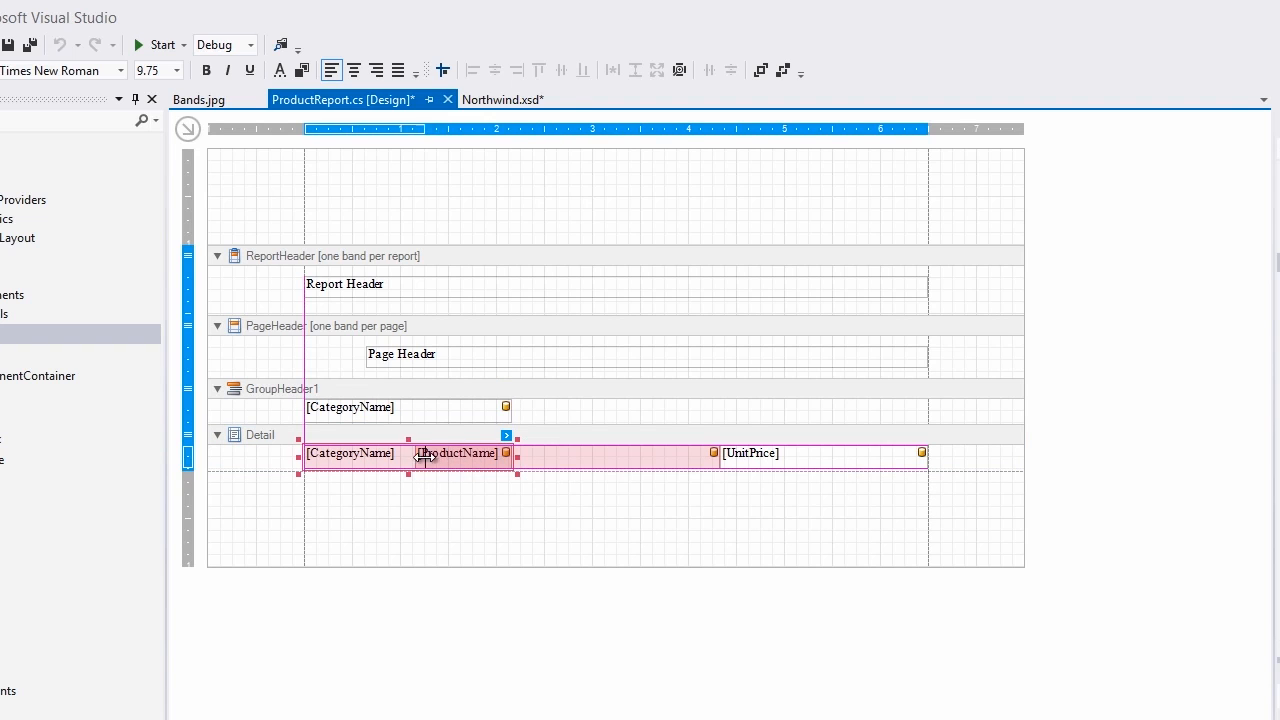
# Step: Run the report preview with F5 to show category names on every product row
pyautogui.press('F5')
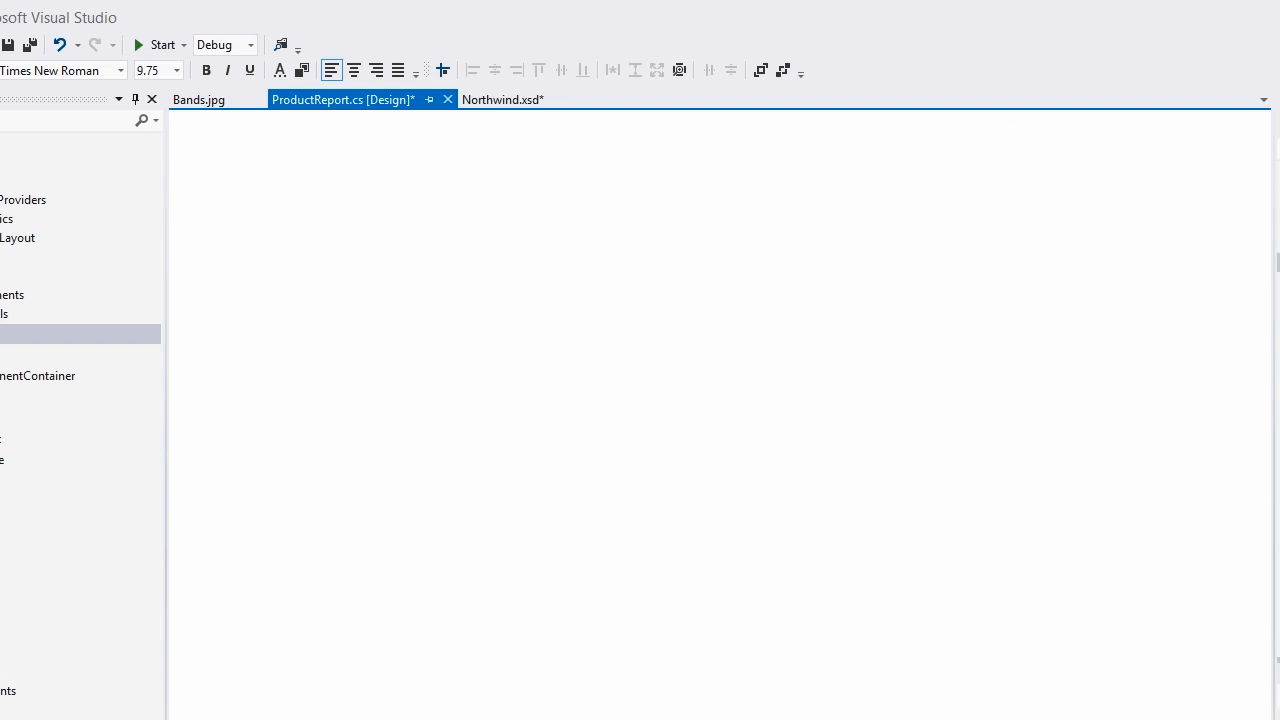